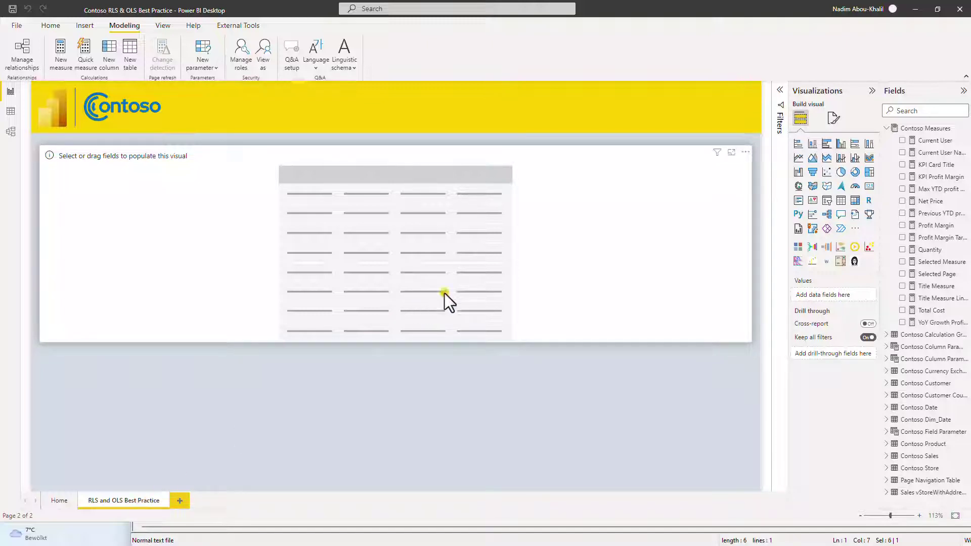
Fill the empty table visual with Country from Contoso Customer, Category and Color from Contoso Product, and the KPI Profit Margin measure
click(593, 239)
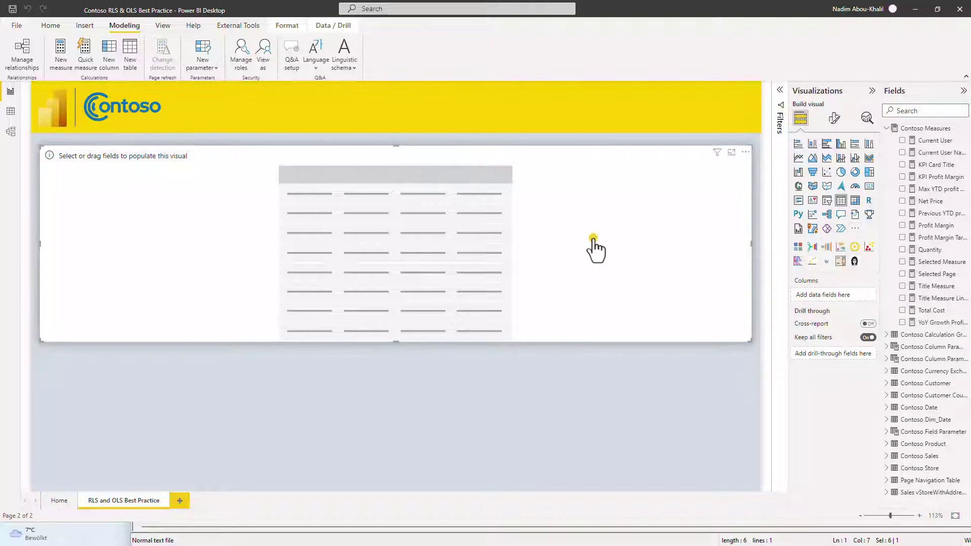
scroll(893, 278, down, 2)
click(889, 267)
click(902, 341)
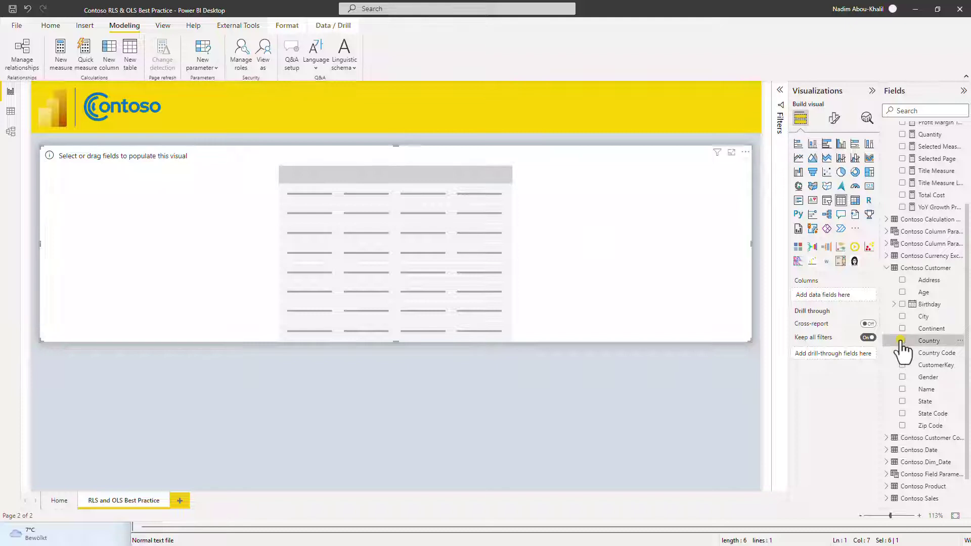
click(888, 268)
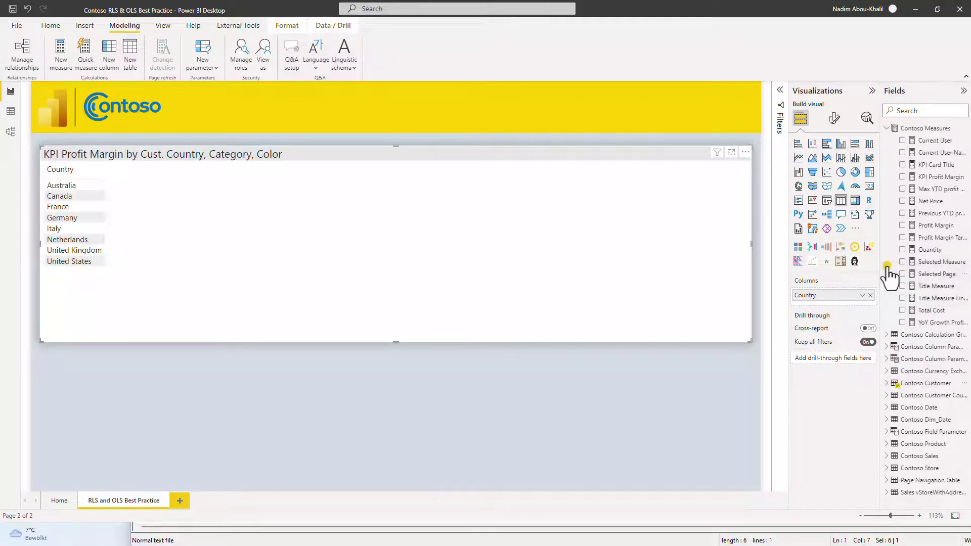
click(888, 444)
scroll(890, 445, down, 2)
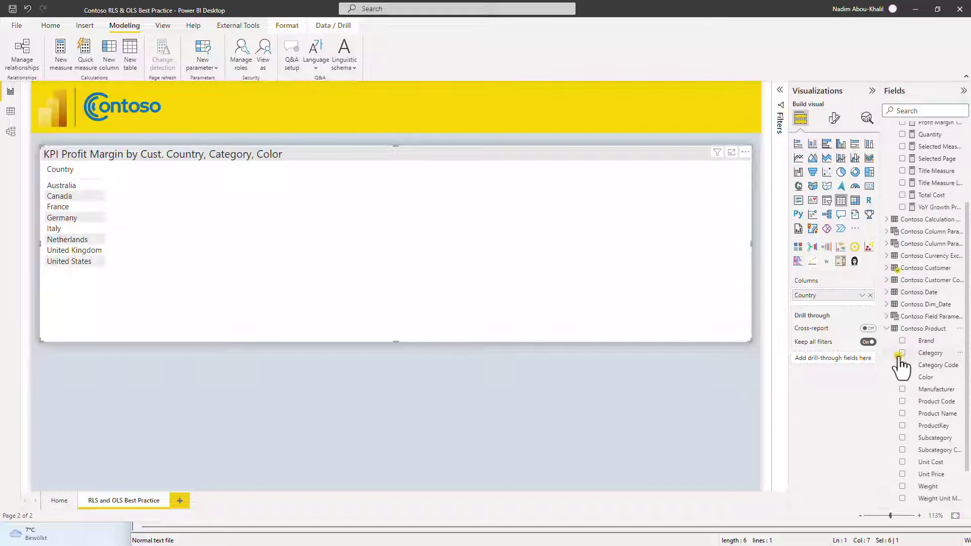
click(901, 352)
click(902, 377)
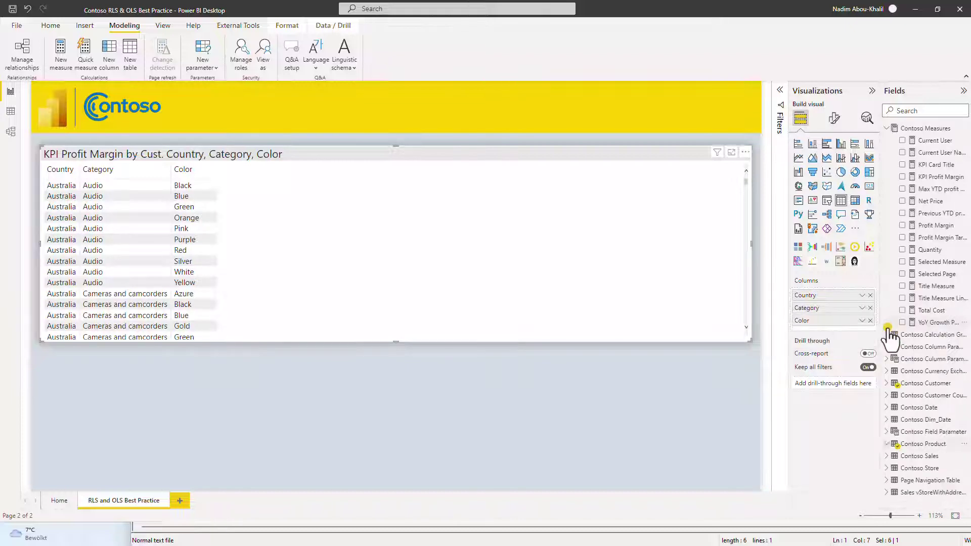
click(887, 328)
click(902, 177)
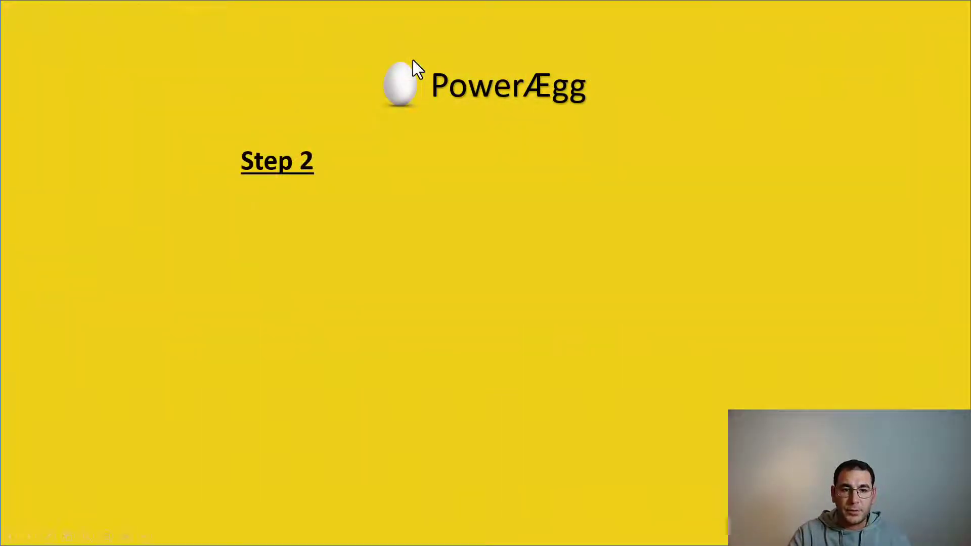
key(Right)
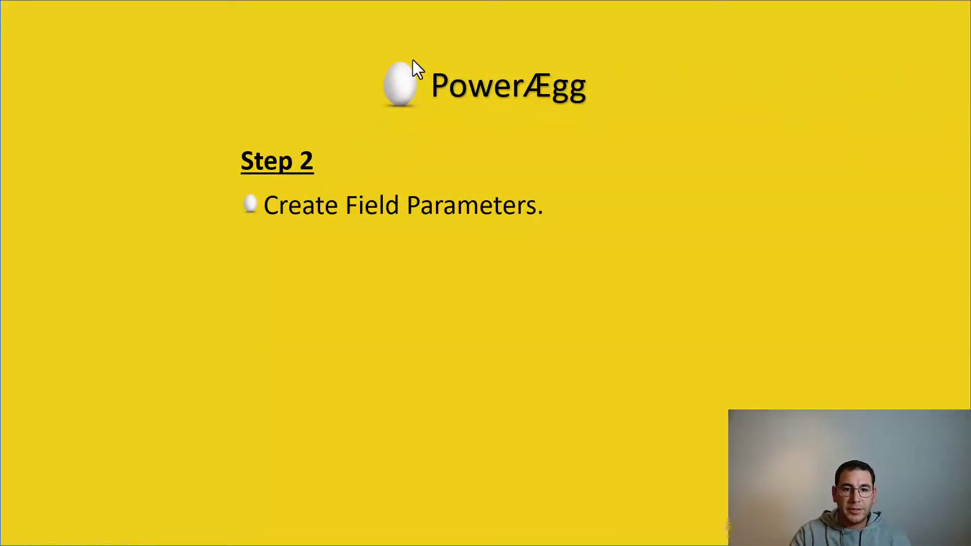
key(Right)
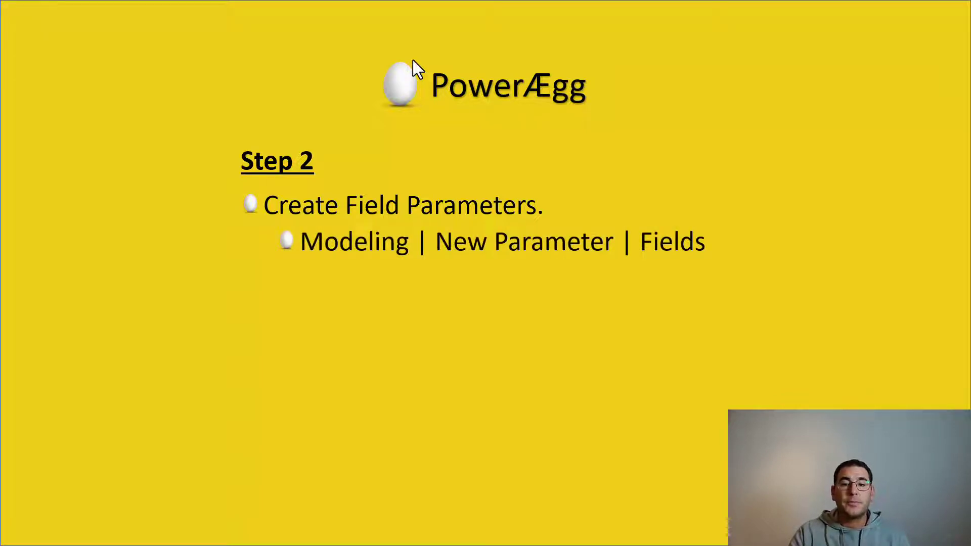
key(Right)
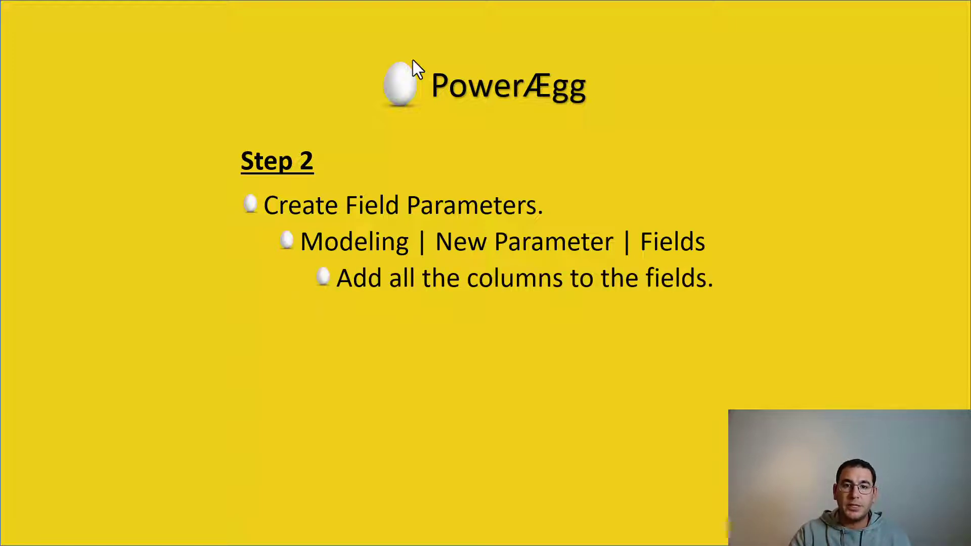
key(Right)
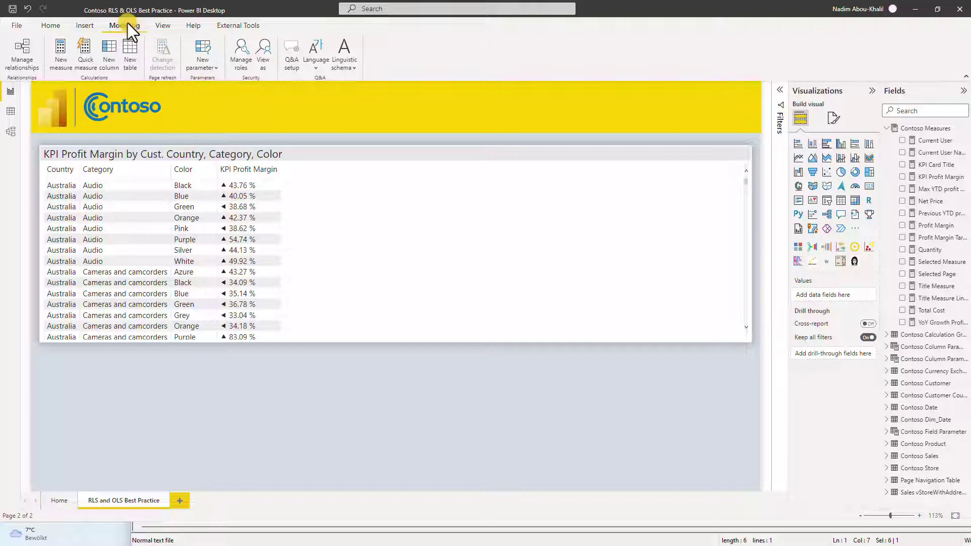
Start a new fields parameter and name it Conditional Columns
click(206, 69)
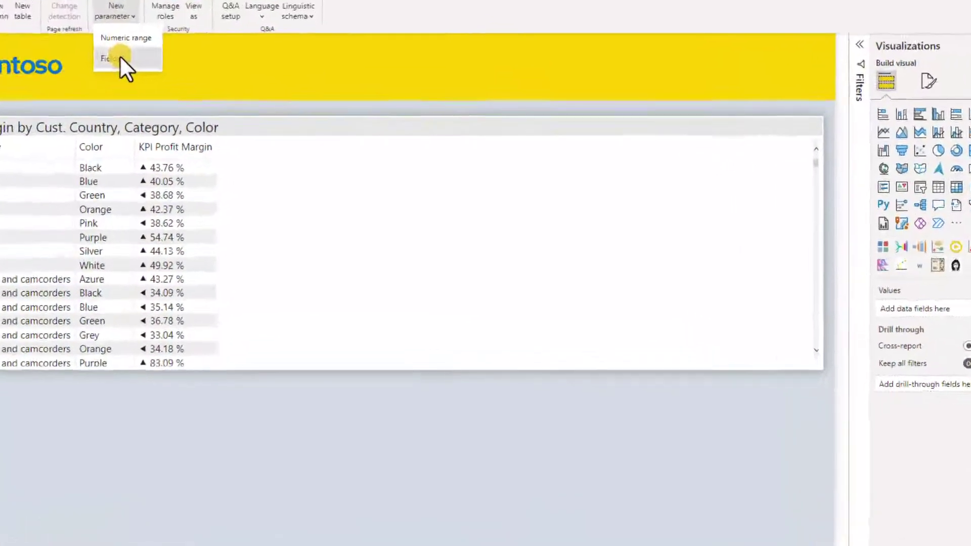
click(120, 57)
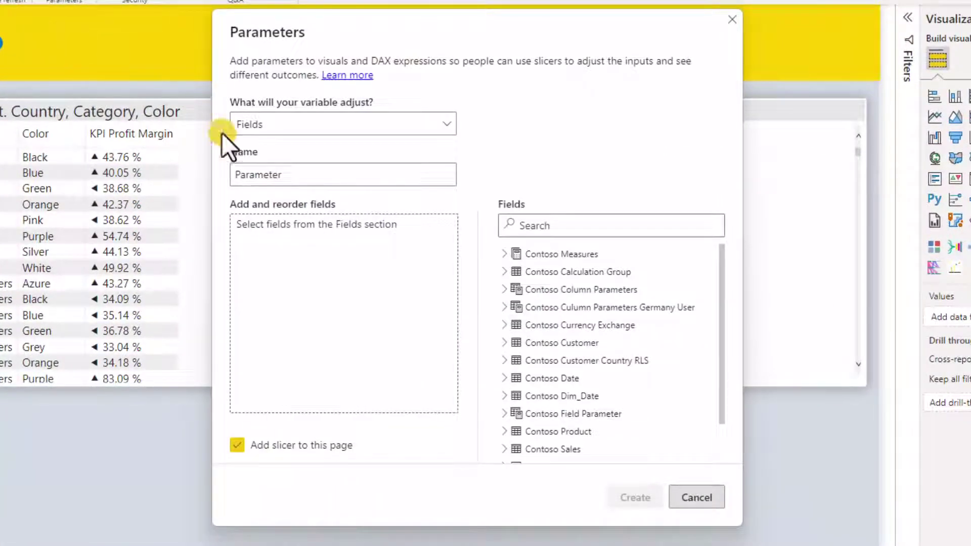
click(302, 183)
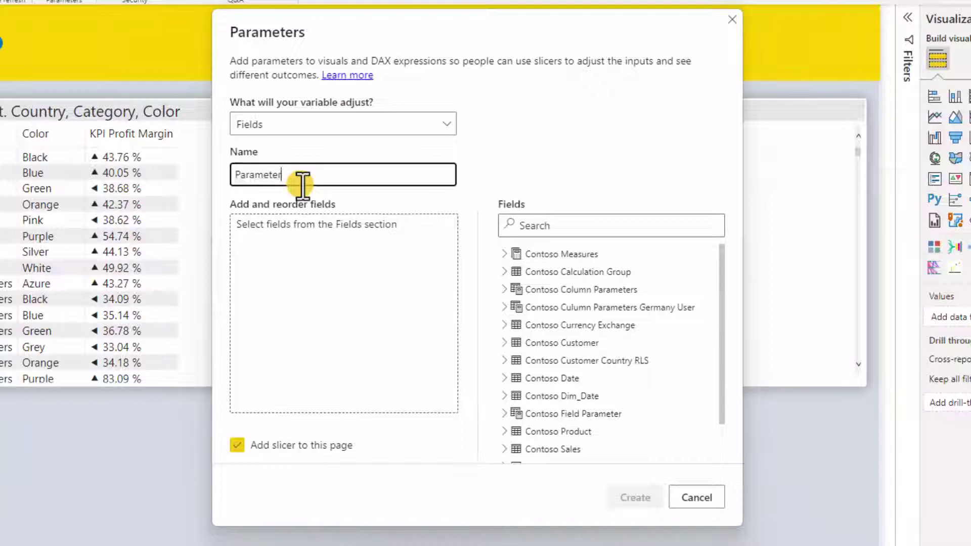
double_click(303, 183)
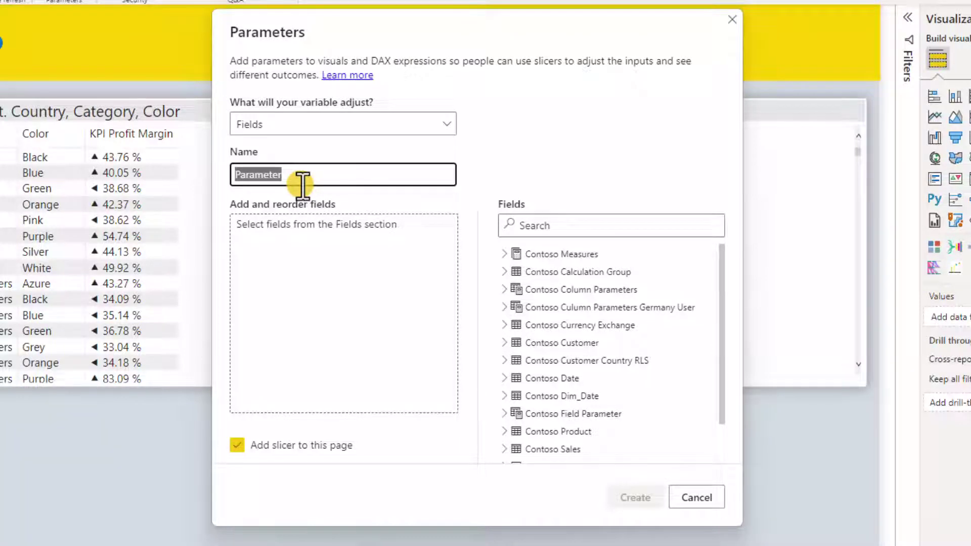
text(Condi)
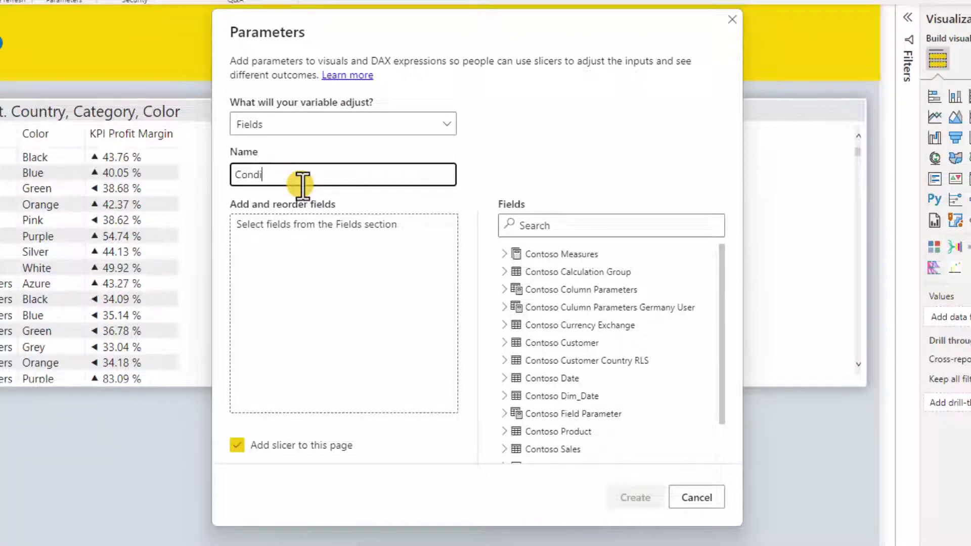
text(tional Columns)
click(348, 216)
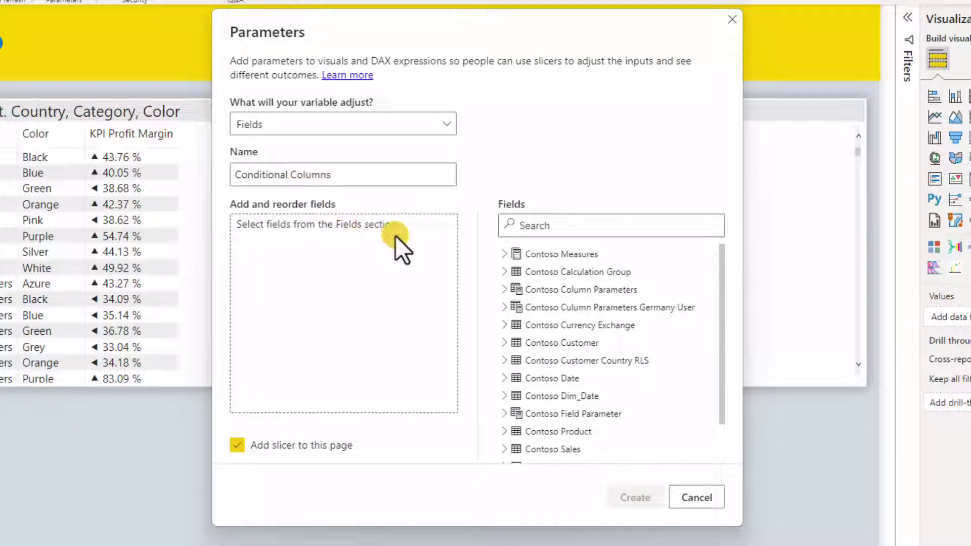
Include Country from Contoso Customer, then Category and Color from Contoso Product, in the parameter's field list
scroll(530, 299, down, 2)
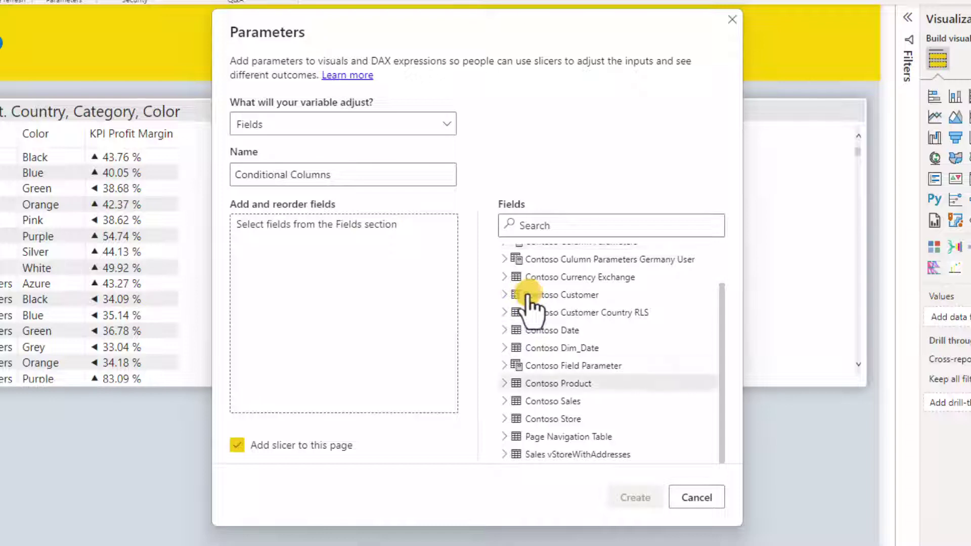
click(505, 295)
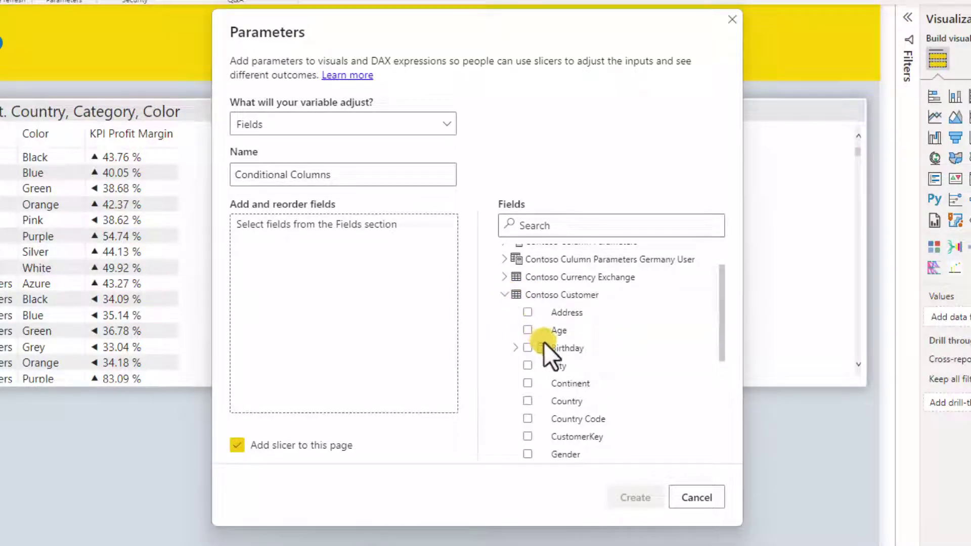
click(528, 401)
click(504, 295)
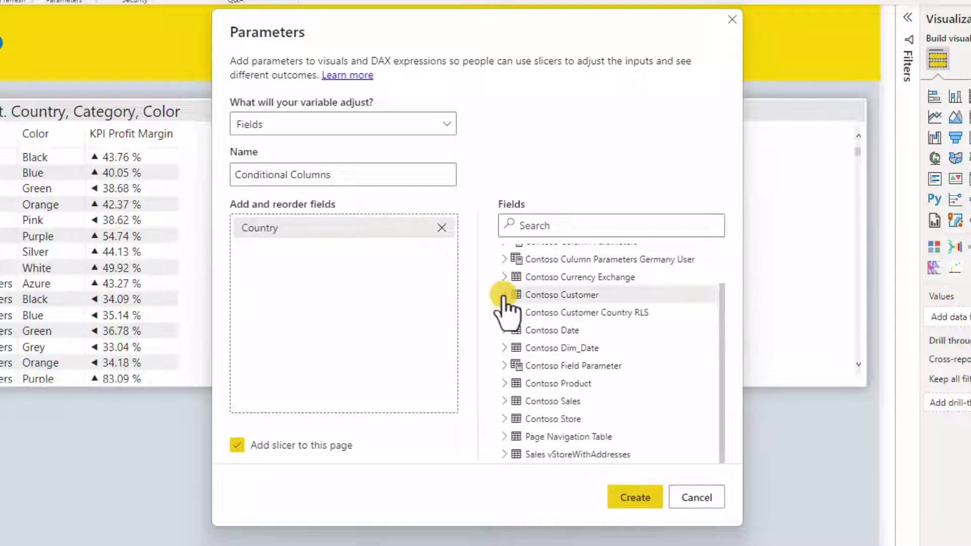
click(504, 384)
scroll(505, 390, down, 1)
click(528, 353)
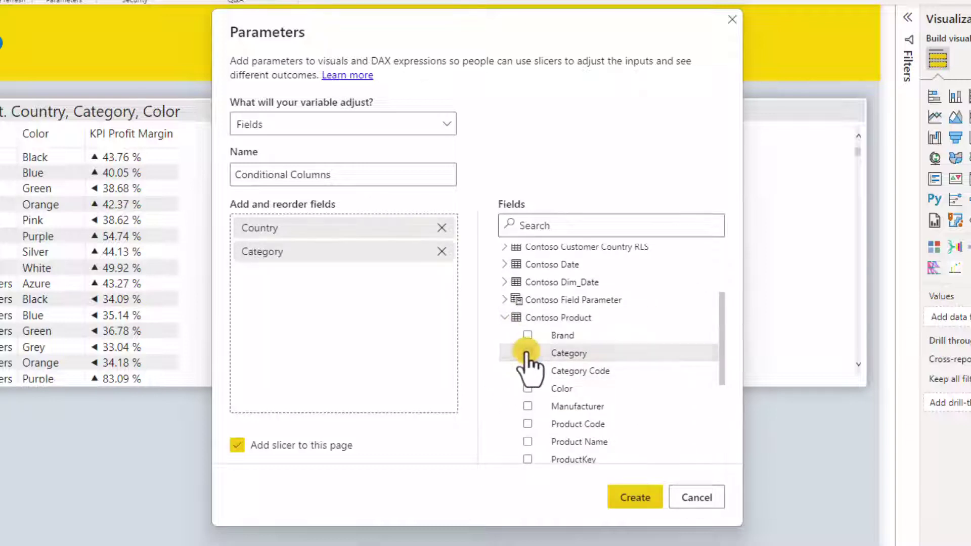
click(527, 389)
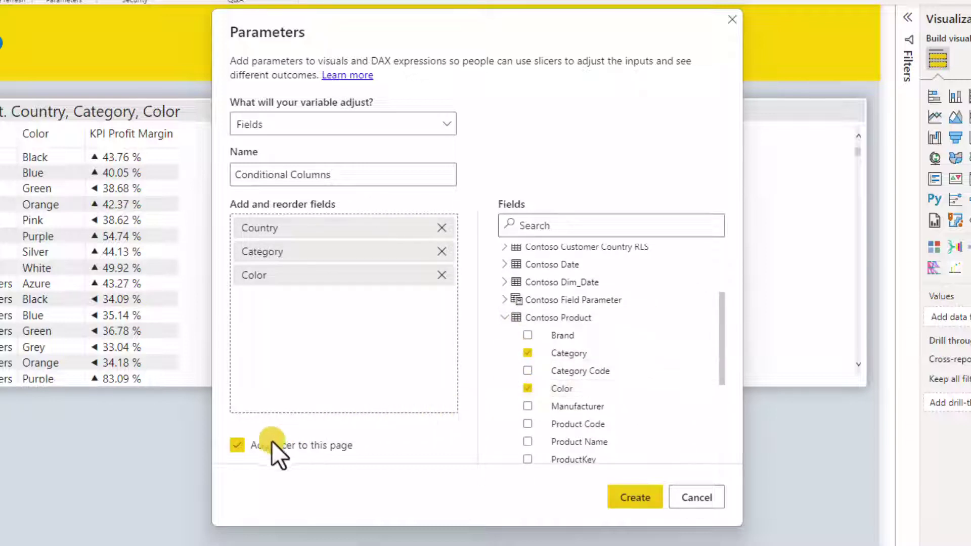
Create the Conditional Columns parameter without adding a slicer to the page, and close its formula
click(238, 445)
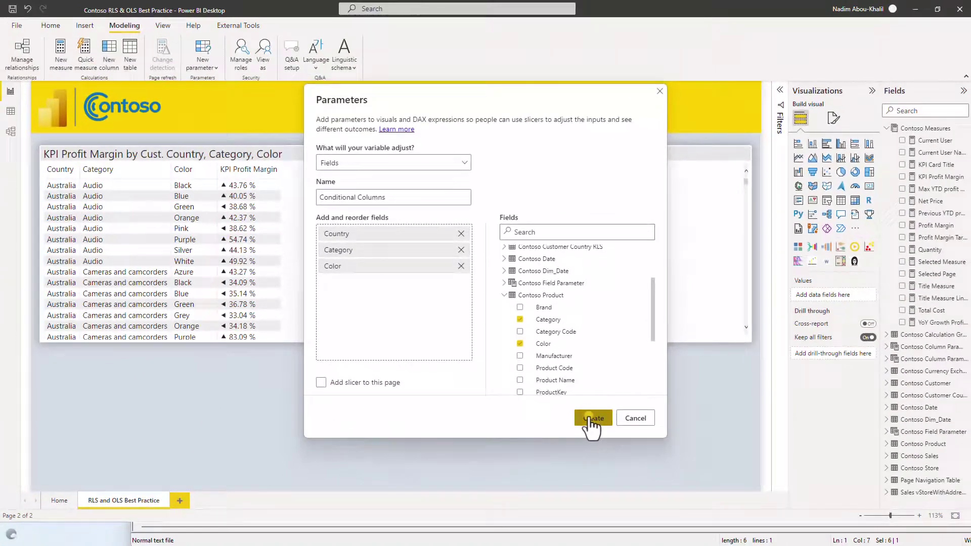
click(593, 418)
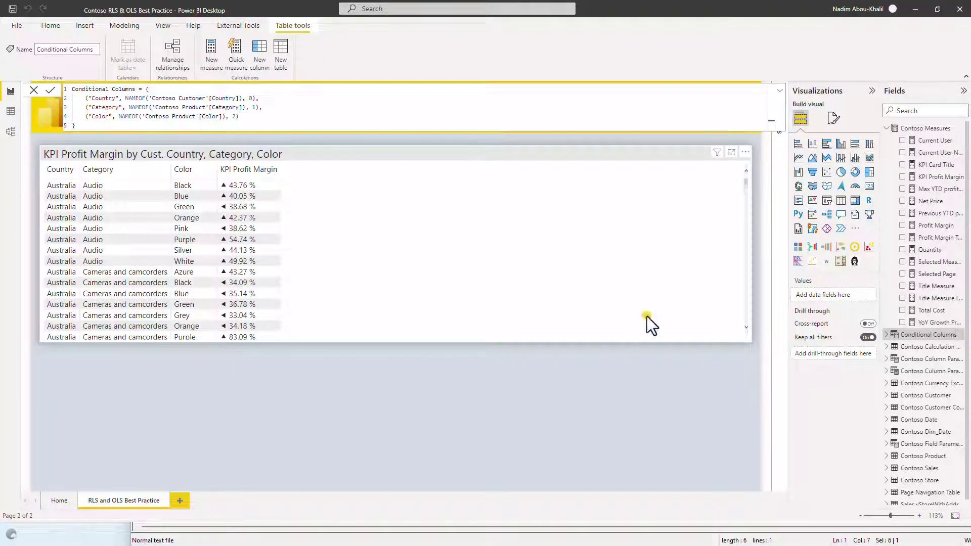
click(773, 101)
Remove the Country, Category and Color columns from the table visual, keeping KPI Profit Margin
click(657, 241)
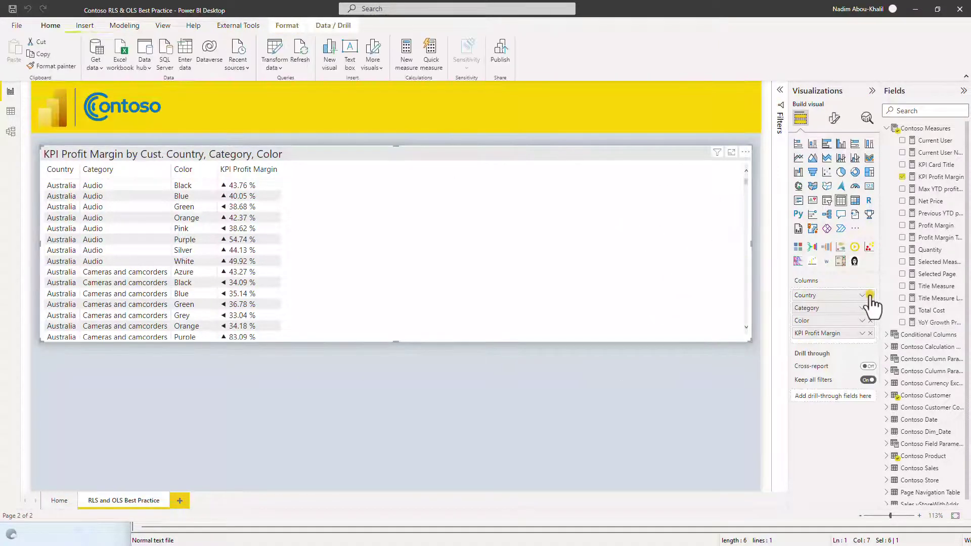
click(870, 295)
click(870, 296)
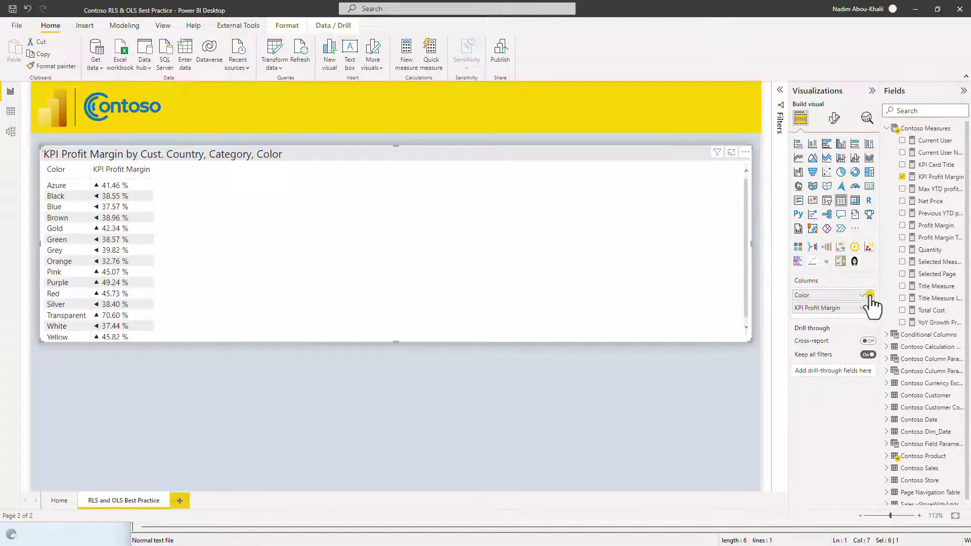
click(869, 295)
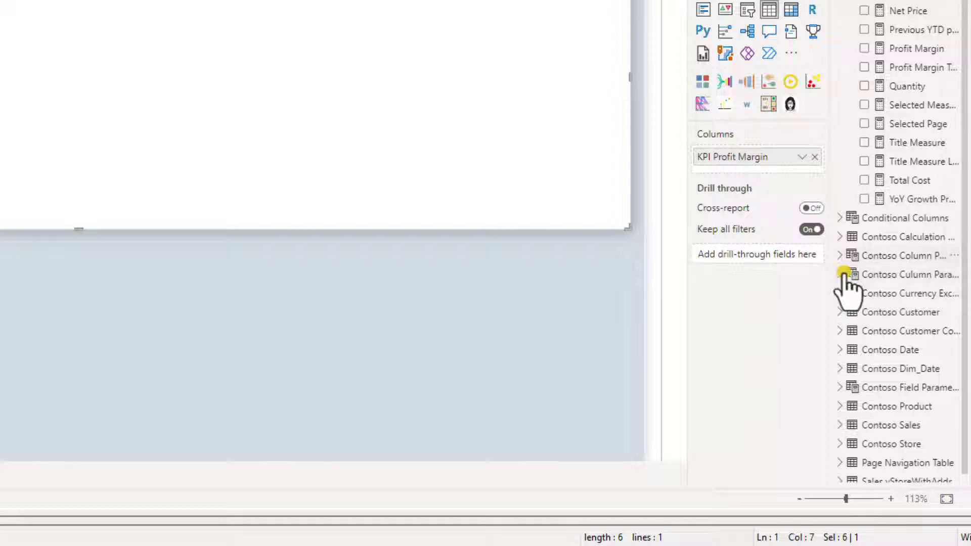
Add the Conditional Columns parameter to the table visual's columns and place it before KPI Profit Margin
click(840, 218)
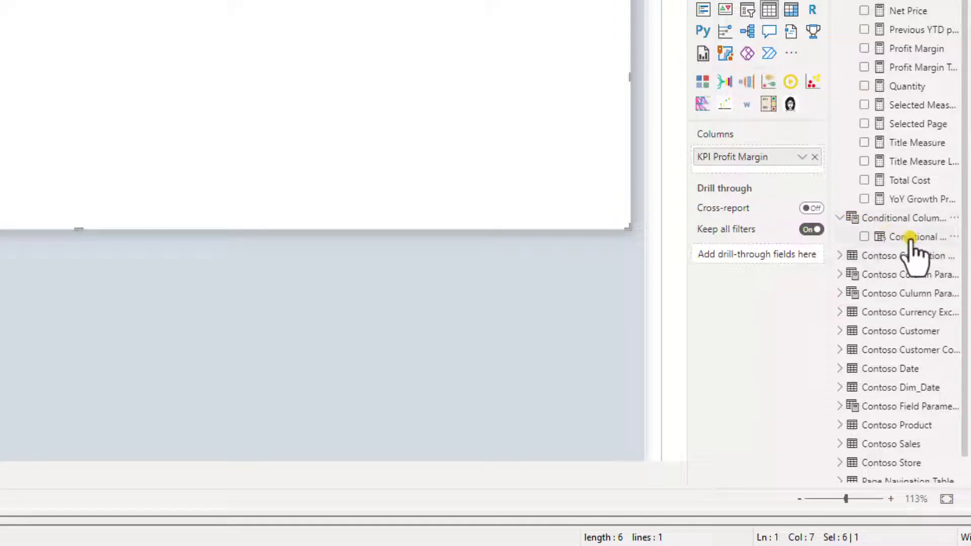
drag(910, 254, 759, 173)
mouse_move(782, 213)
mouse_down()
mouse_move(769, 213)
mouse_move(776, 225)
mouse_up()
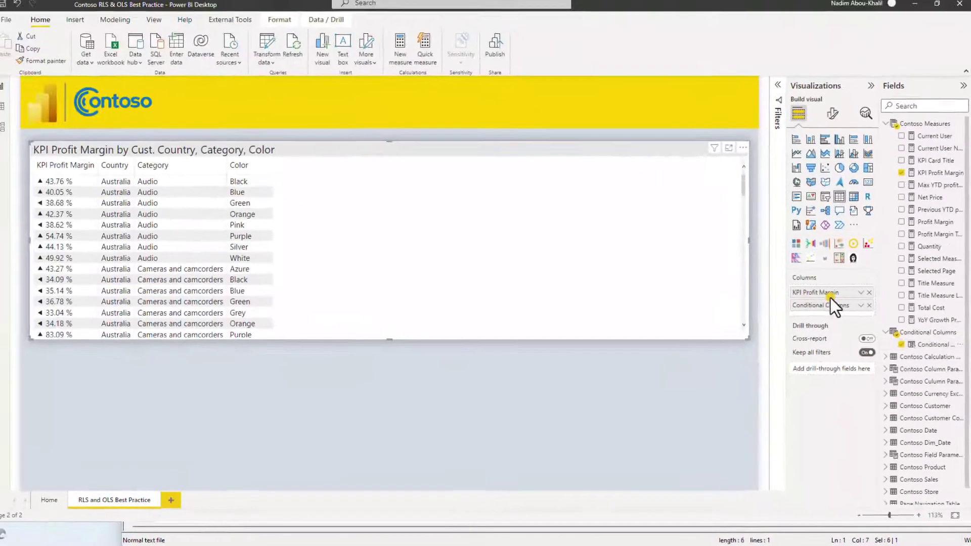
drag(829, 307, 829, 309)
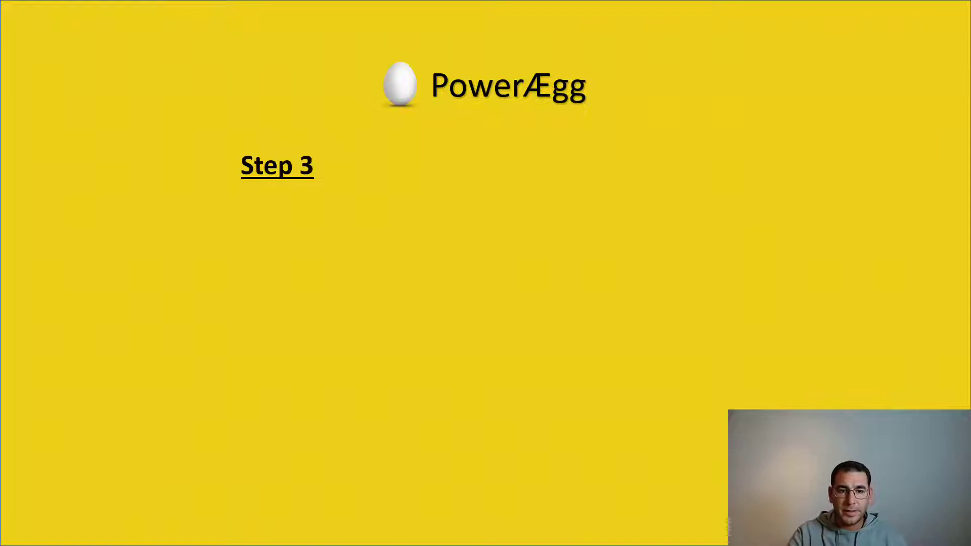
key(Right)
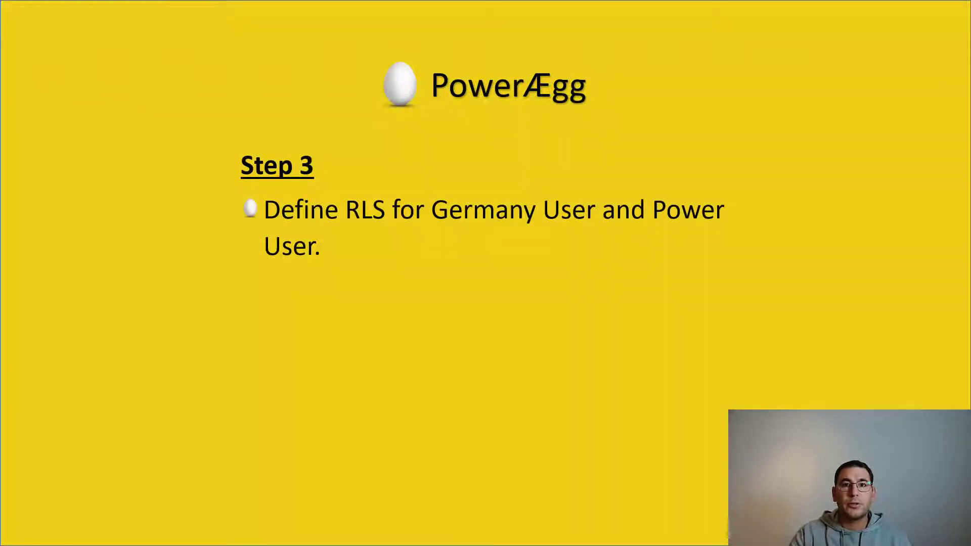
key(Right)
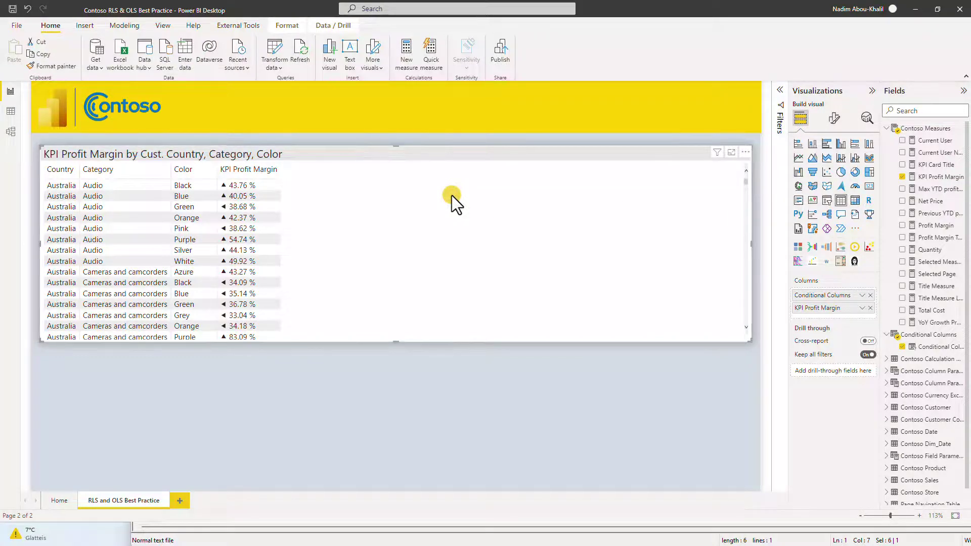
Open the security role management and create a role named Power User
click(131, 28)
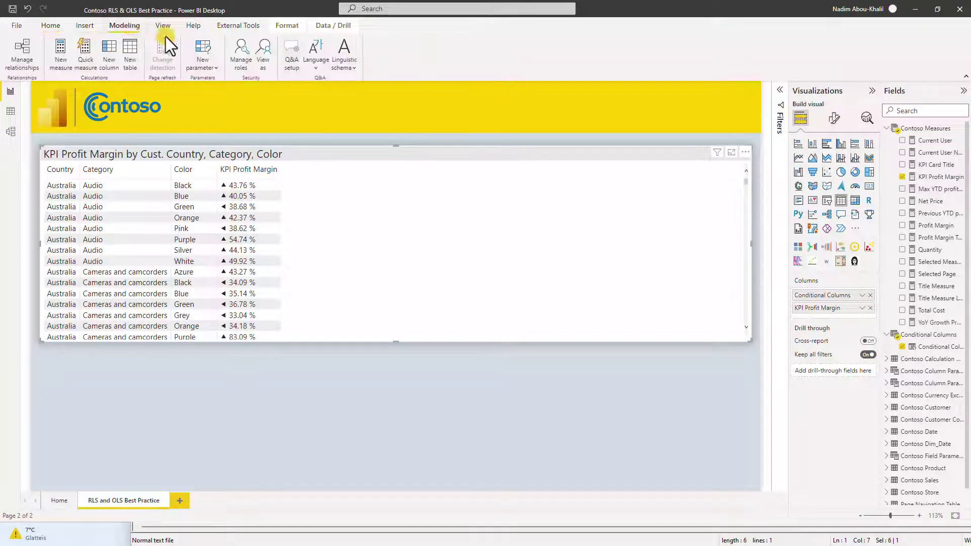
click(241, 56)
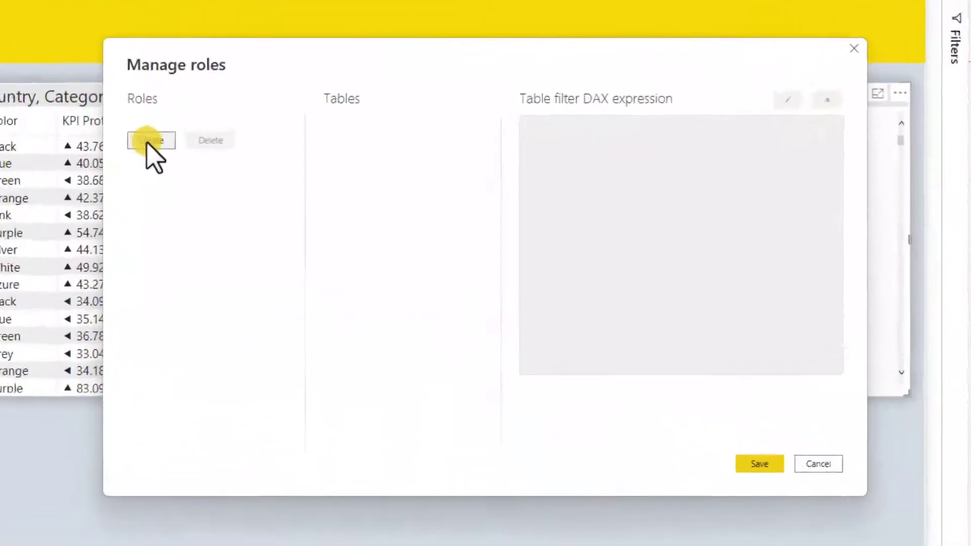
click(269, 183)
text(Power Usdr)
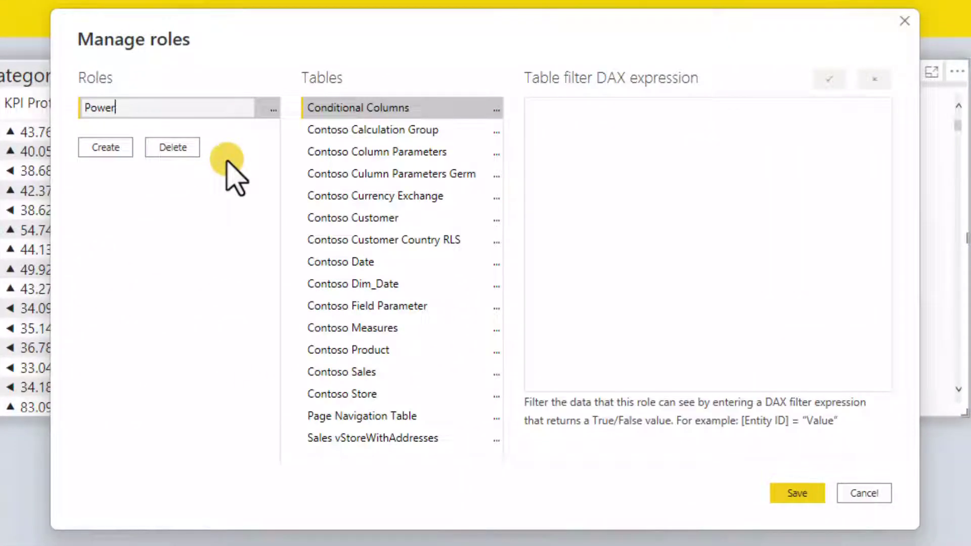
key(BackSpace)
key(BackSpace)
text(er)
Create a role named Germany User and filter its Contoso Customer Country RLS table with [Germany User] = 1
click(121, 147)
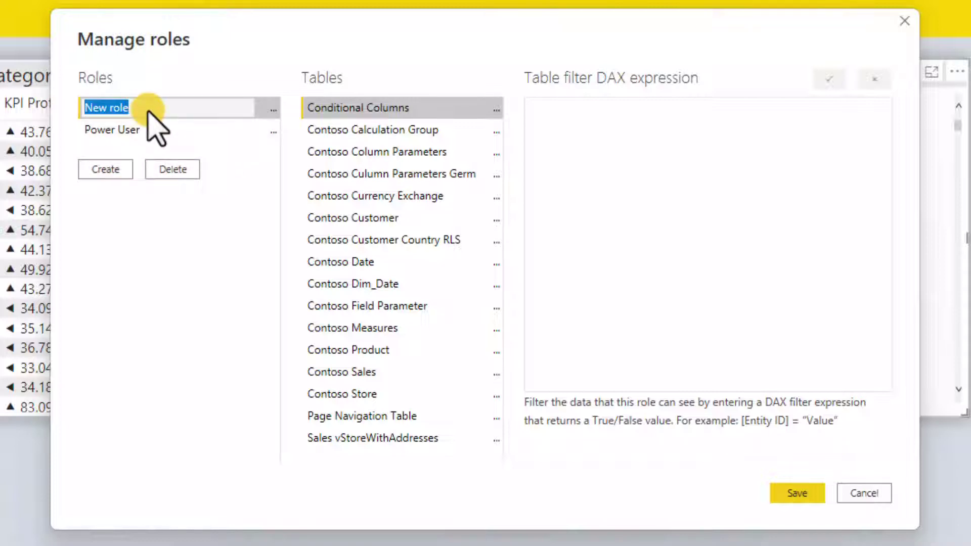
text(Germany User)
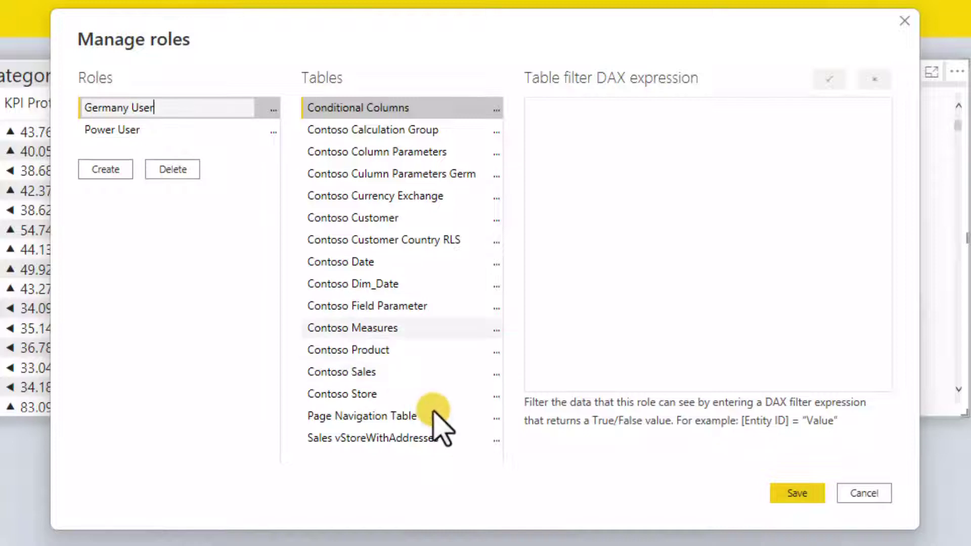
click(433, 413)
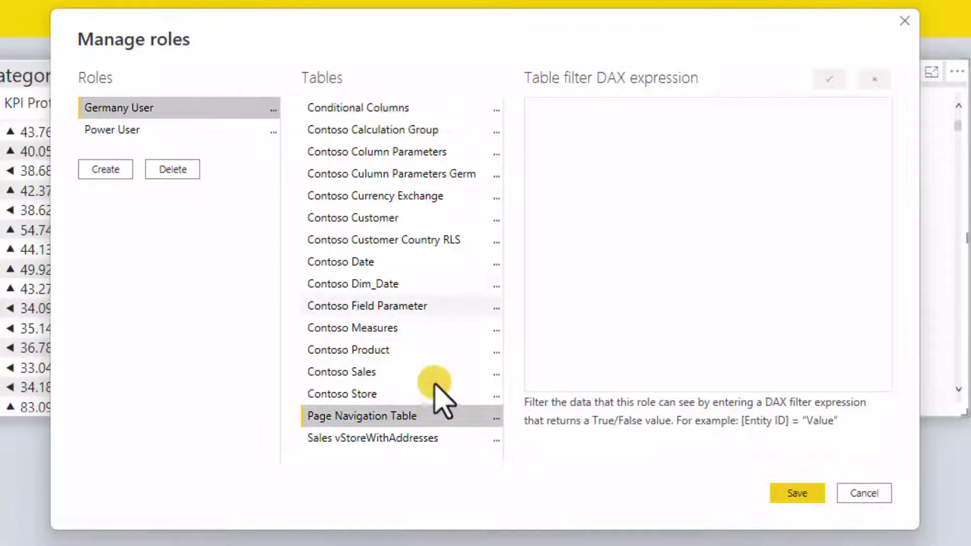
click(440, 243)
click(631, 167)
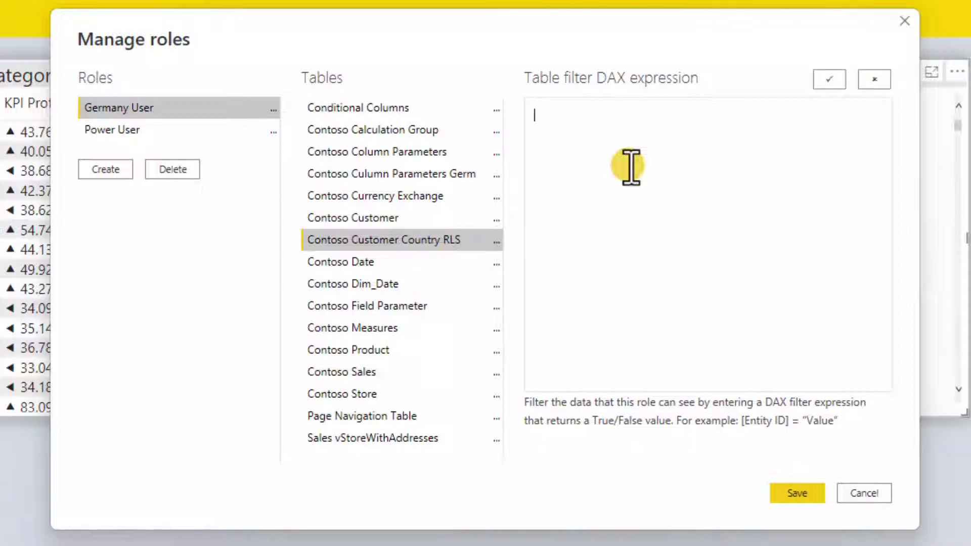
text([Germany User])
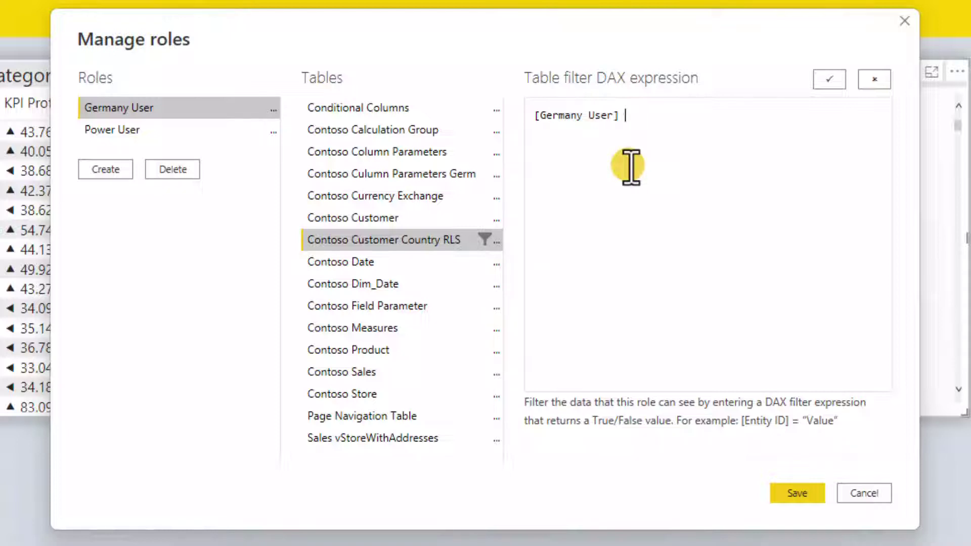
text( = 1)
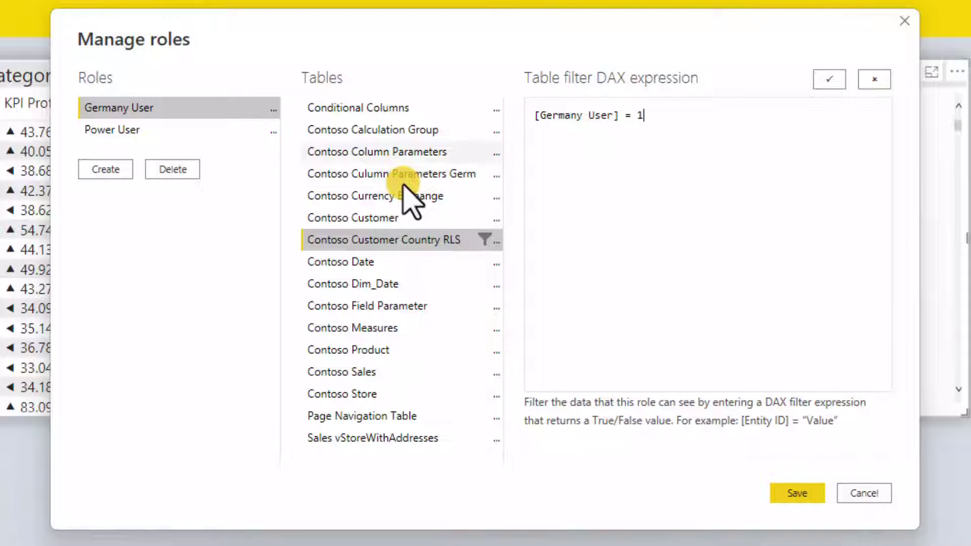
Save the roles and copy the name Conditional Columns from the field parameter's formula
click(408, 108)
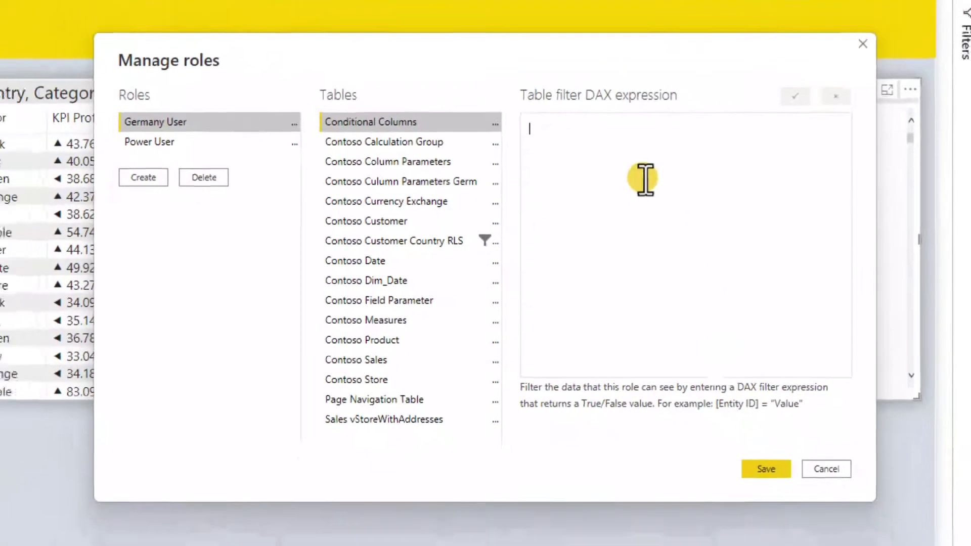
click(766, 469)
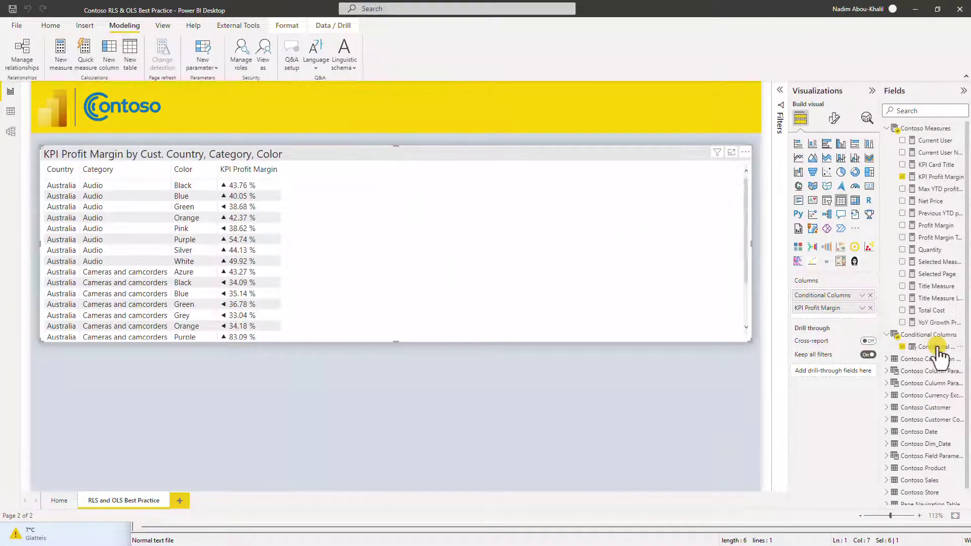
click(936, 347)
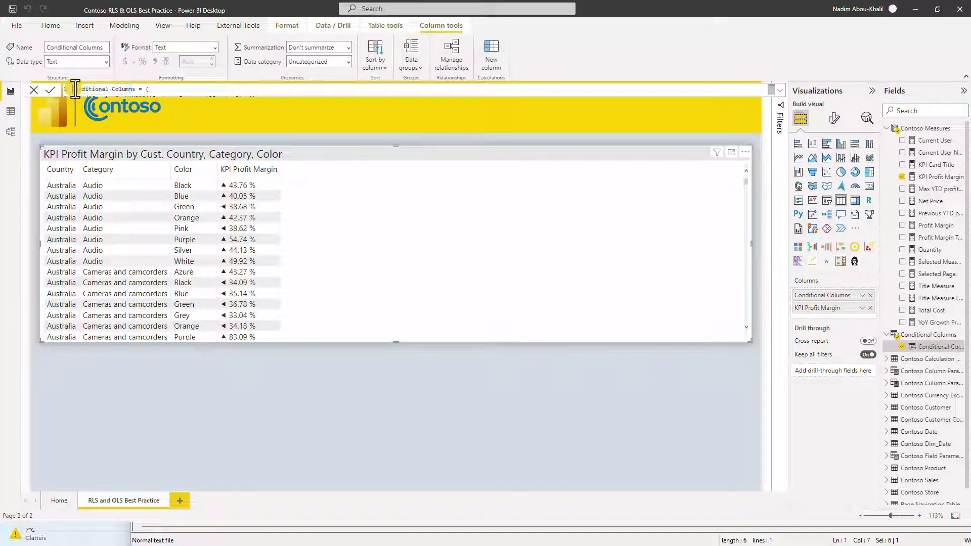
mouse_move(79, 89)
mouse_down()
mouse_move(138, 90)
mouse_move(72, 92)
mouse_up()
key(ctrl+c)
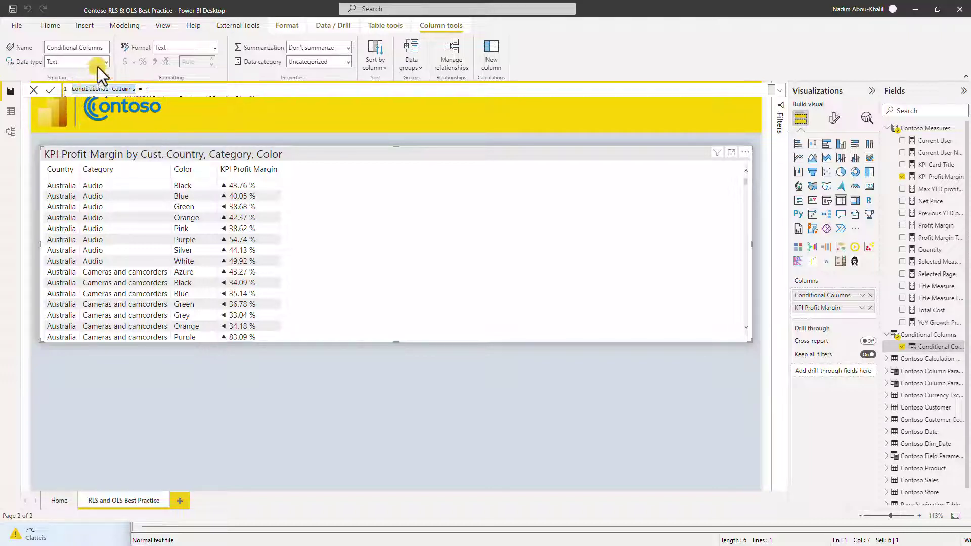
Reopen the role management and enter [Conditional Columns] as the start of the Germany User filter on the Conditional Columns table
click(123, 26)
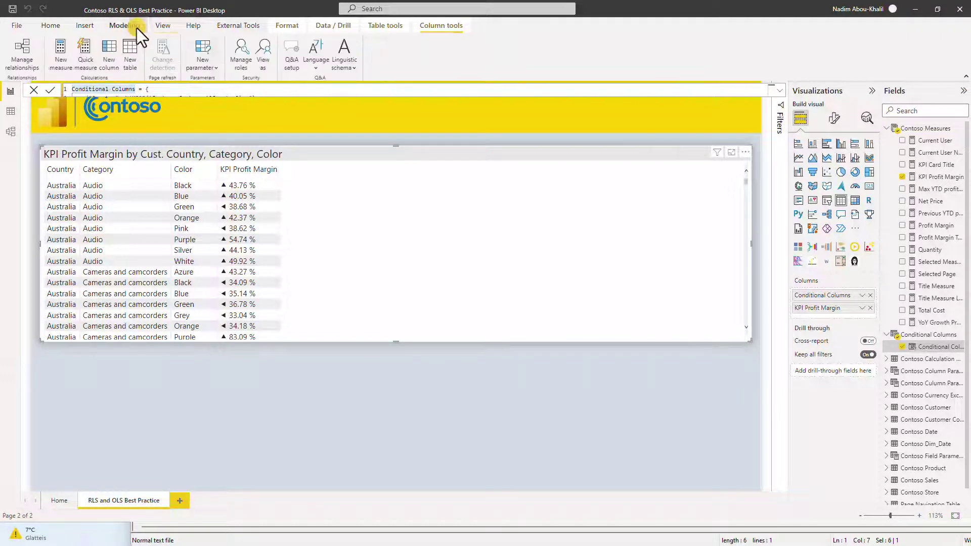
click(251, 59)
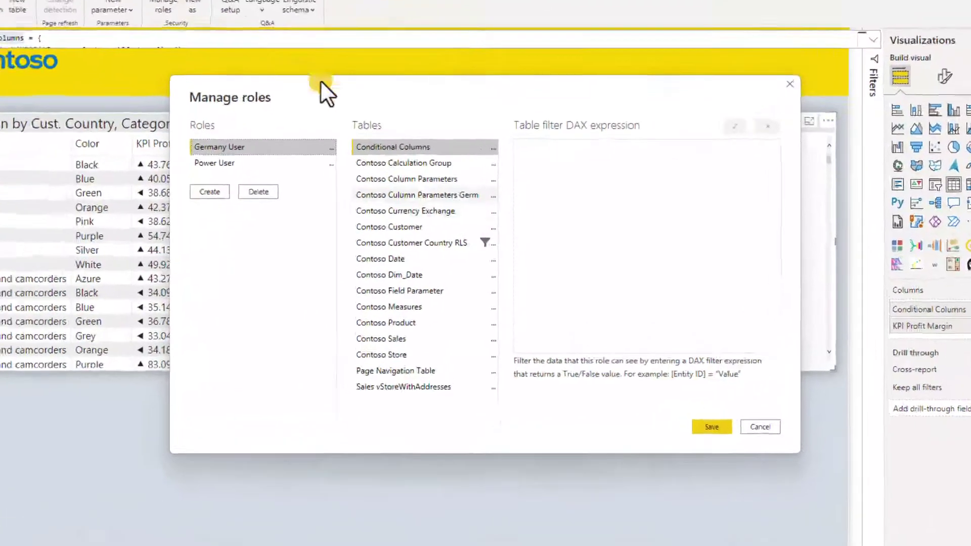
click(583, 181)
key(ctrl+v)
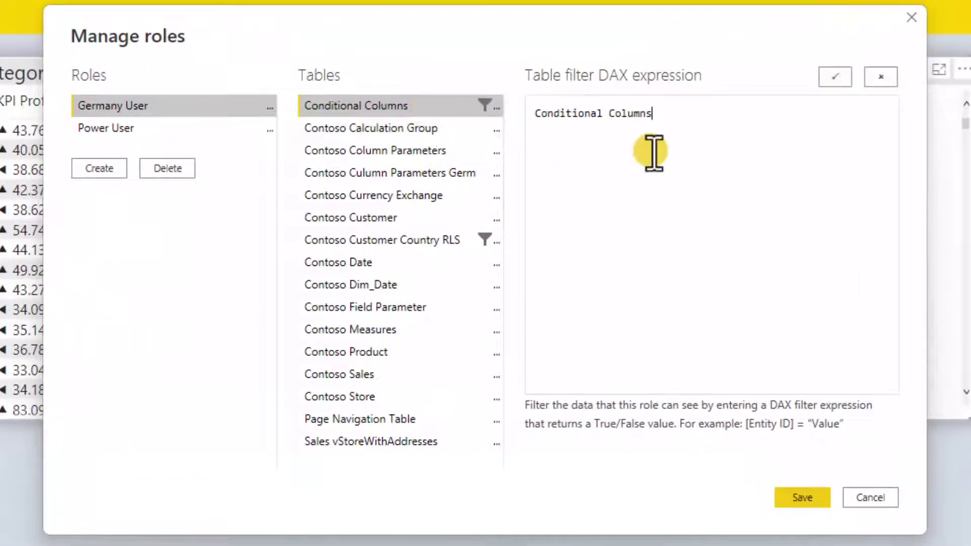
text(})
key(BackSpace)
text(])
key(Home)
text(()
key(BackSpace)
text([)
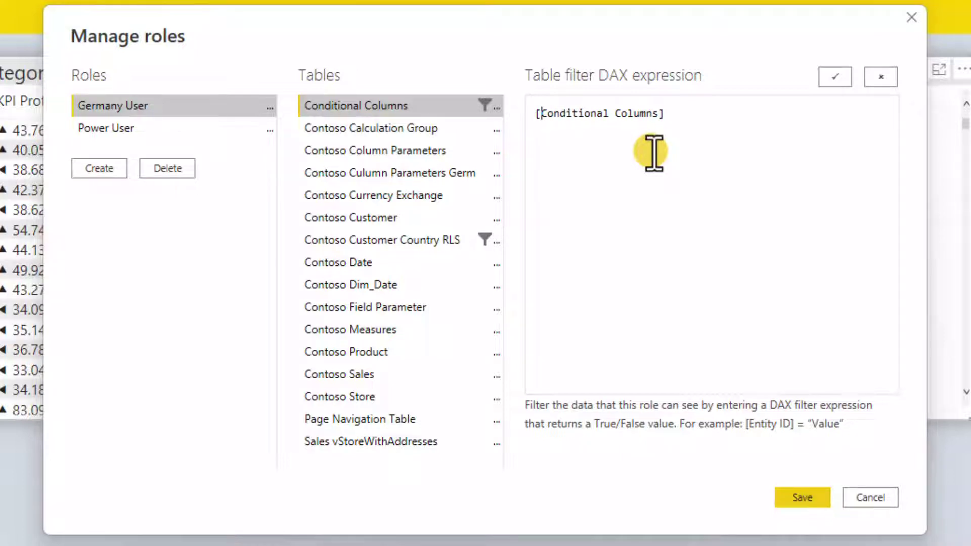
Complete the Conditional Columns filter with <> "Color" and validate the expression
click(702, 116)
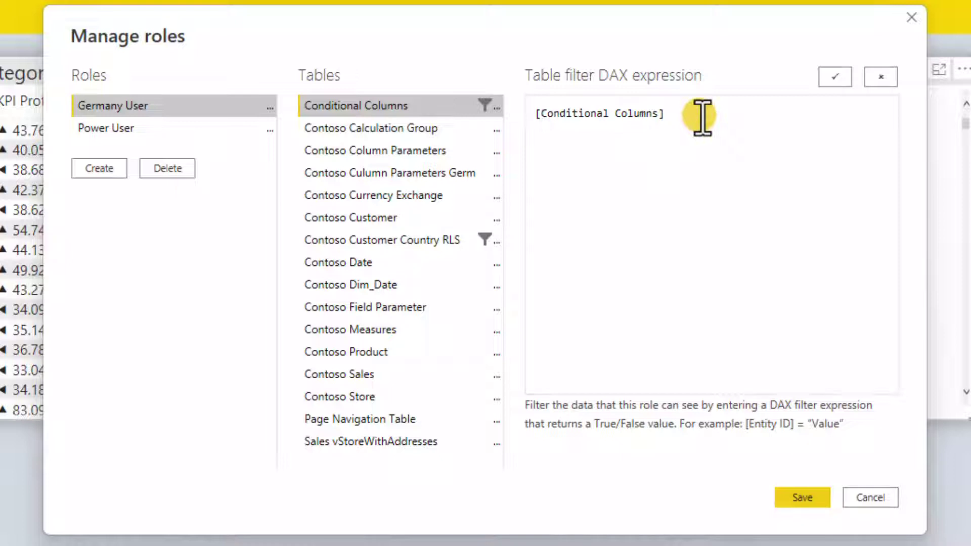
text(>)
key(BackSpace)
text(<> "Color")
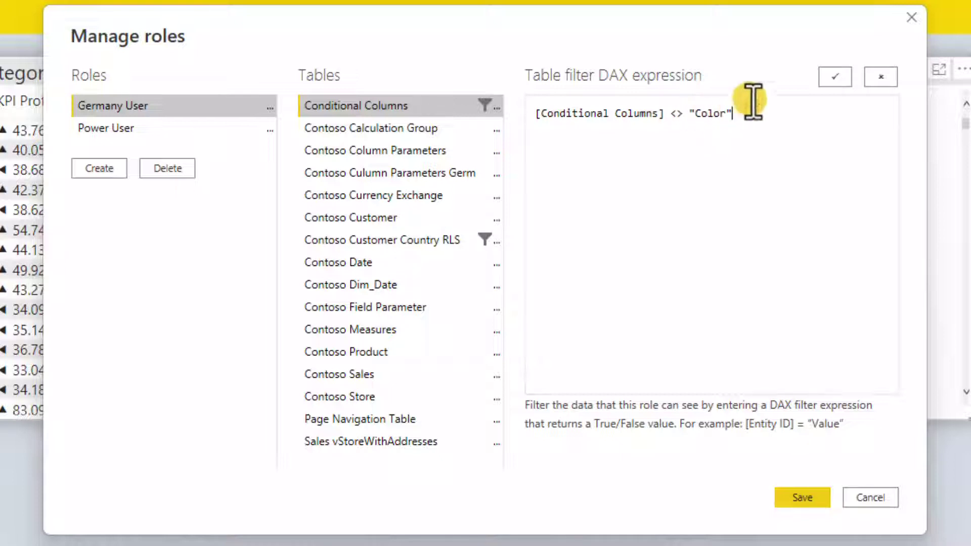
click(830, 76)
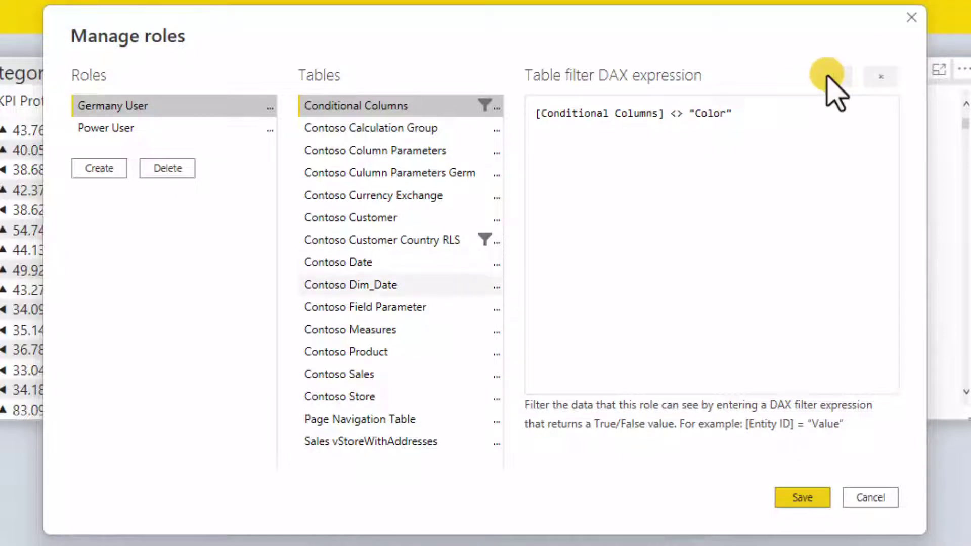
Filter the Power User role's Contoso Customer Country RLS table with [Power User] =1, validate it and save the roles
click(161, 129)
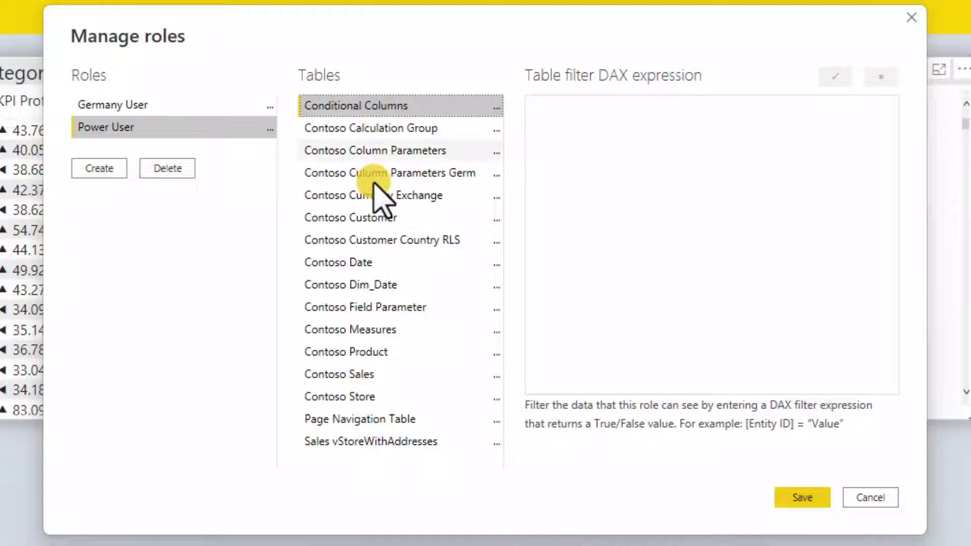
click(430, 241)
click(616, 150)
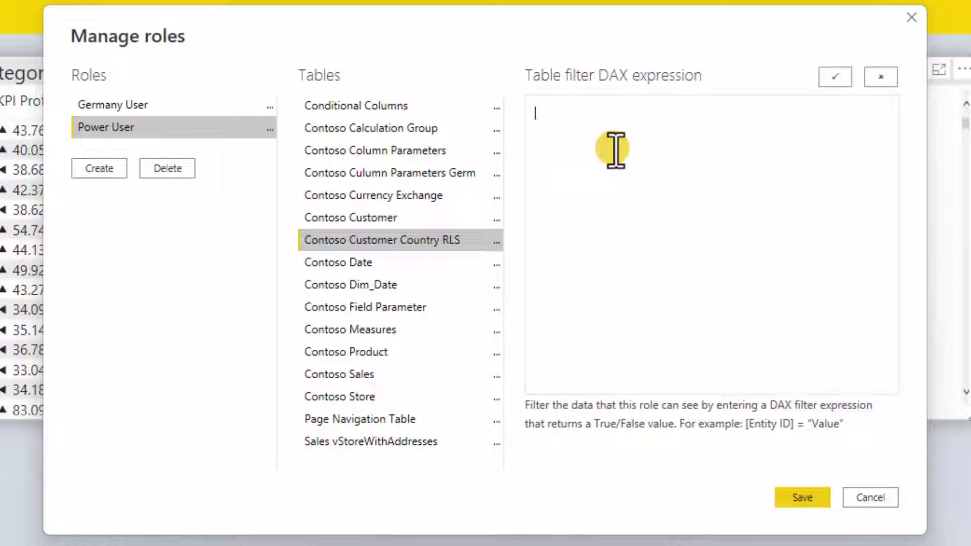
text([)
text(Power User] =)
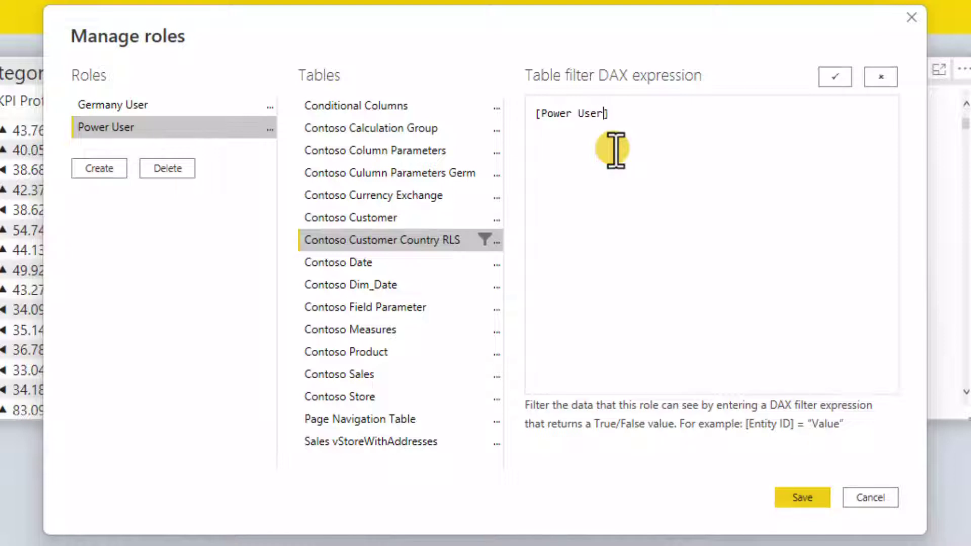
text(1)
click(826, 81)
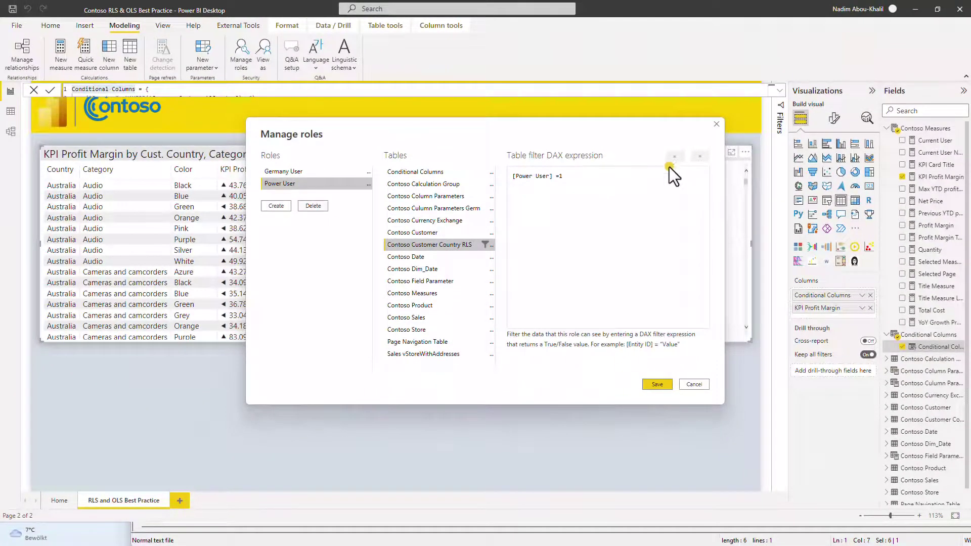
click(655, 381)
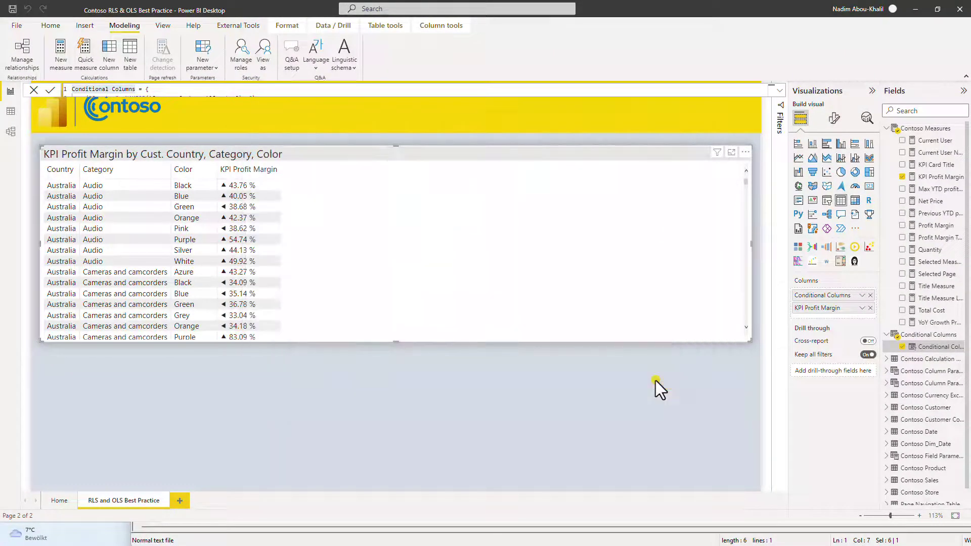
View the report as the Germany User role to check the table's rows and columns
click(275, 404)
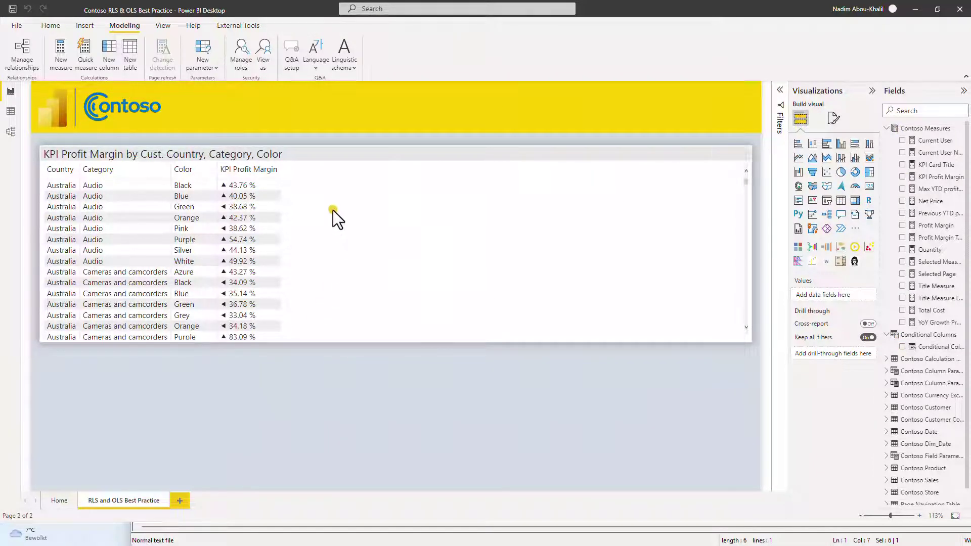
click(264, 62)
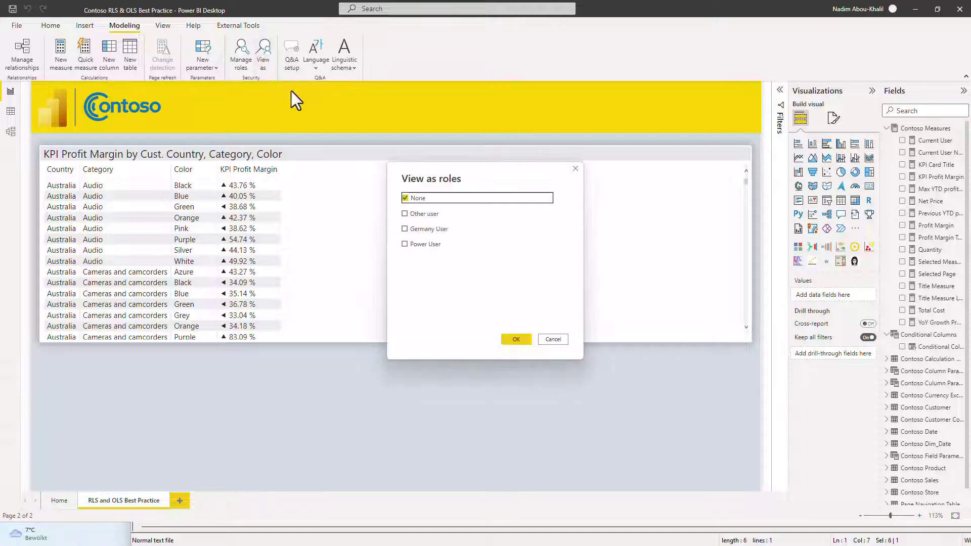
click(429, 229)
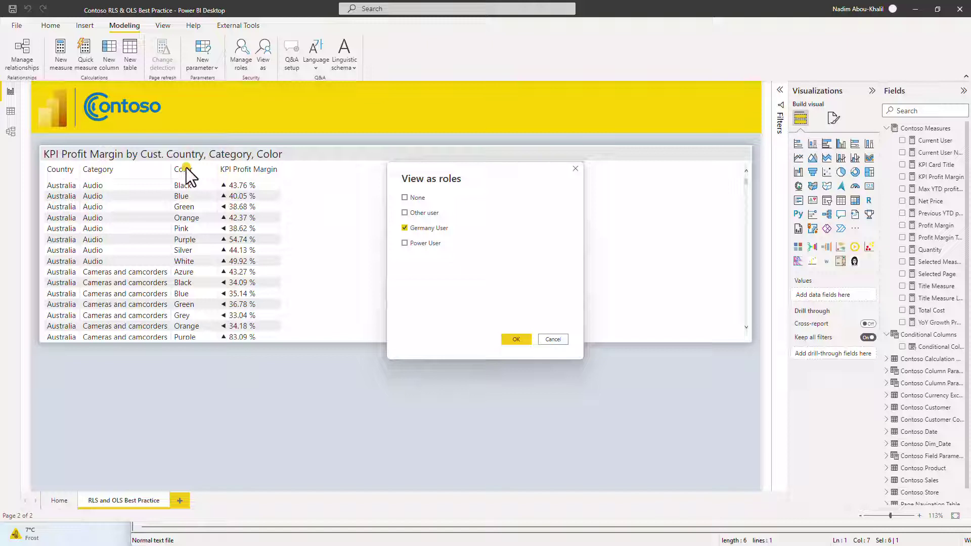
click(520, 341)
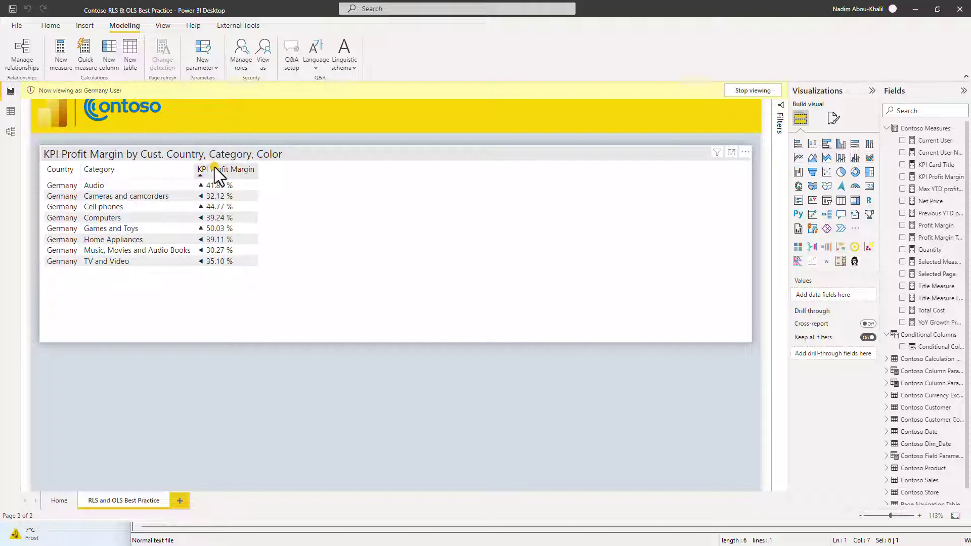
Switch the report preview to the Power User role only and check the table visual
click(268, 61)
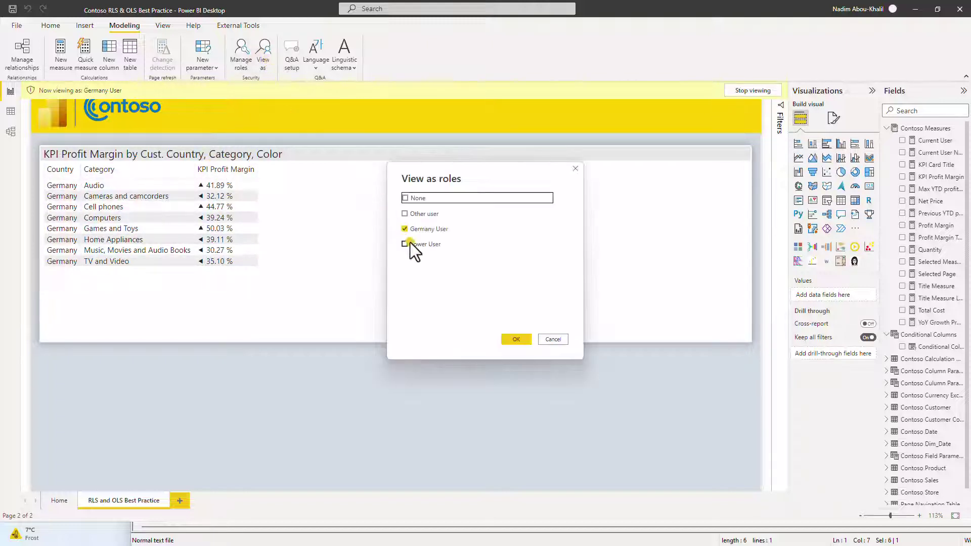
click(413, 243)
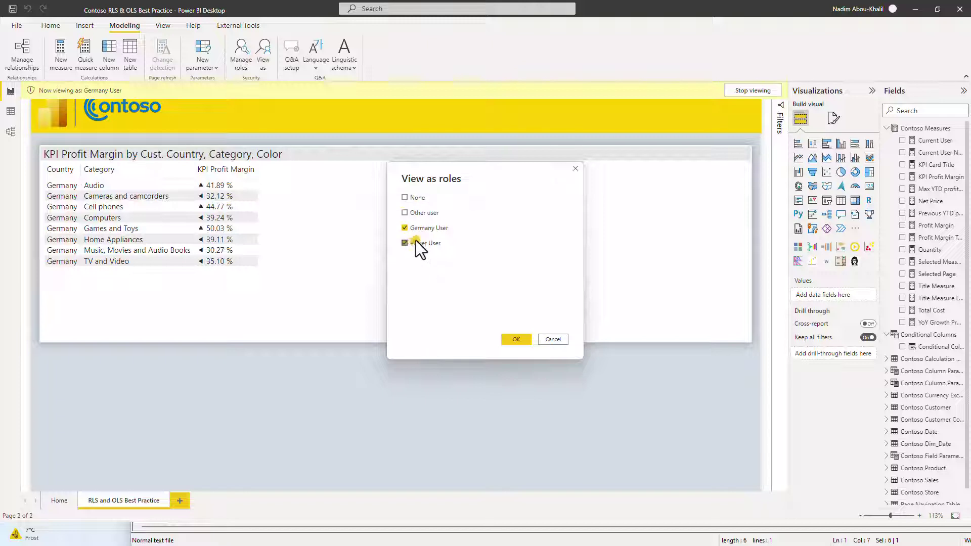
click(510, 339)
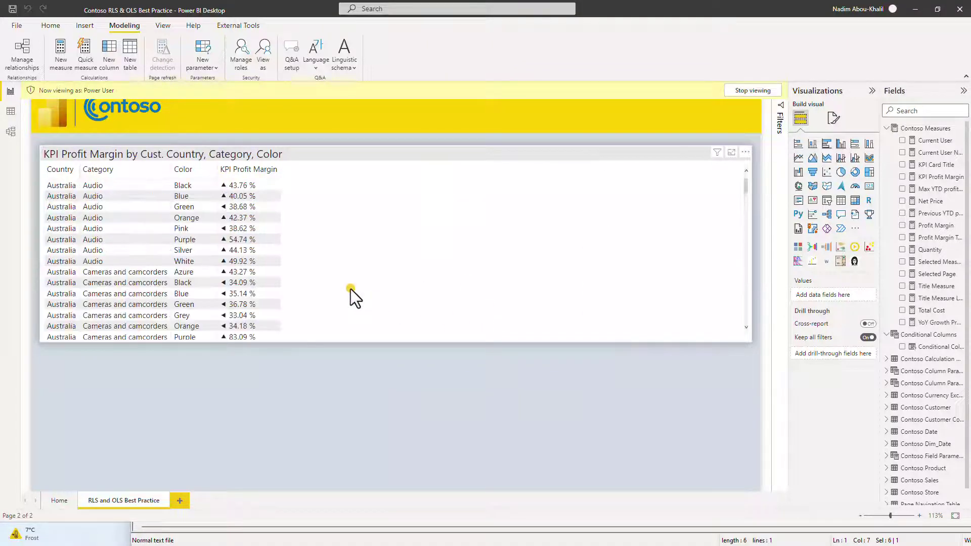
click(291, 154)
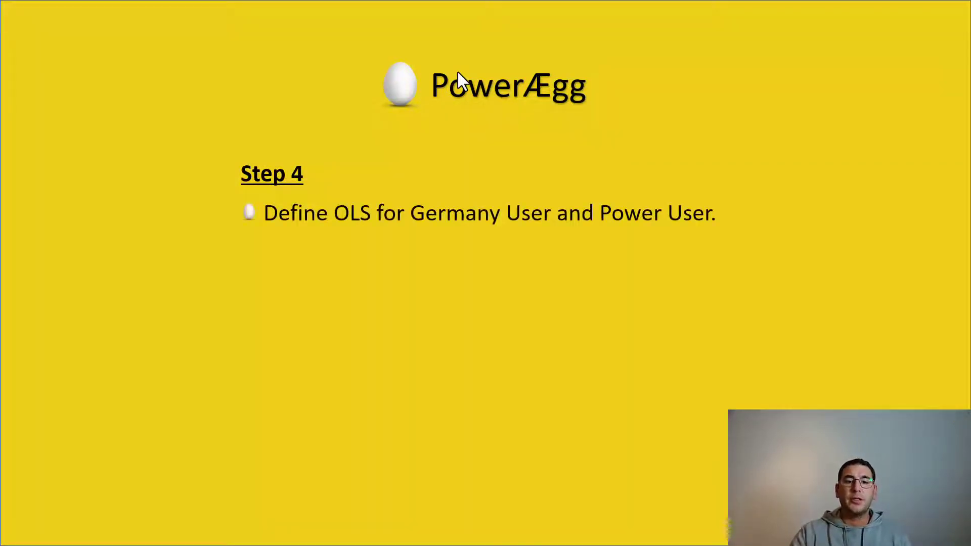
key(Right)
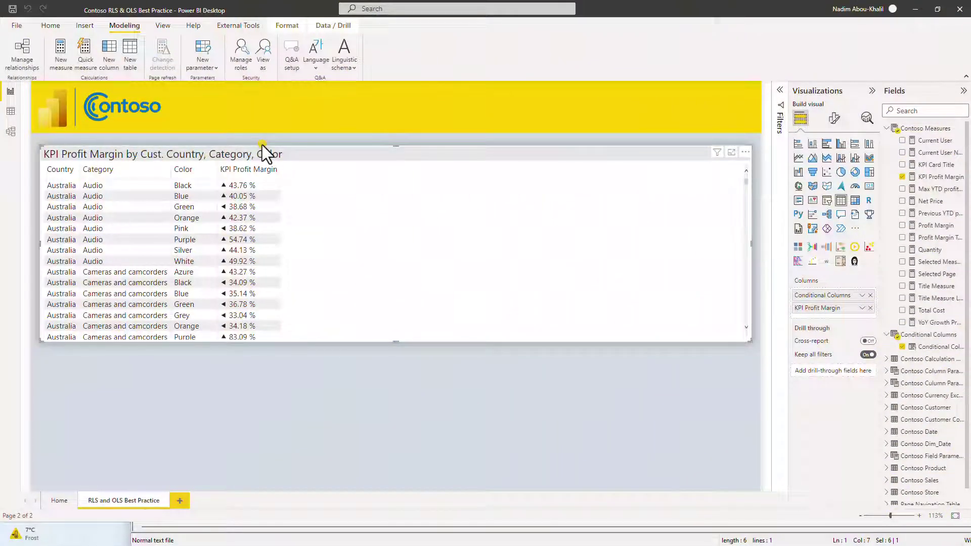
Open the model in Tabular Editor and select the Color column of the Contoso Product table
click(235, 26)
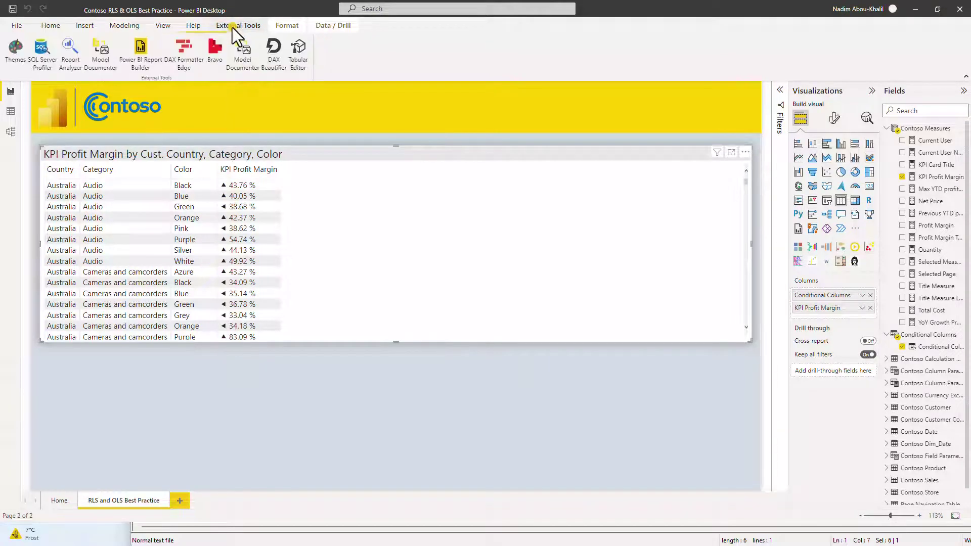
click(300, 62)
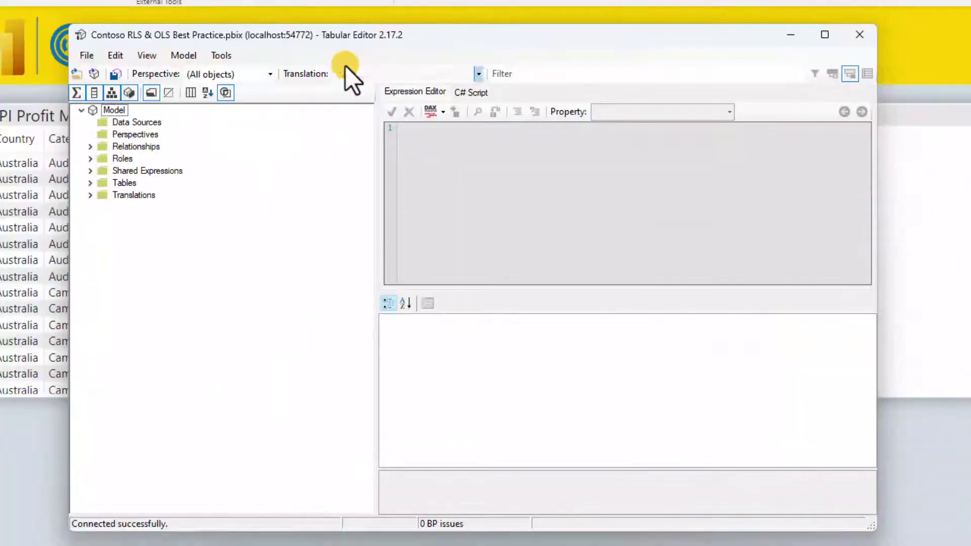
click(89, 182)
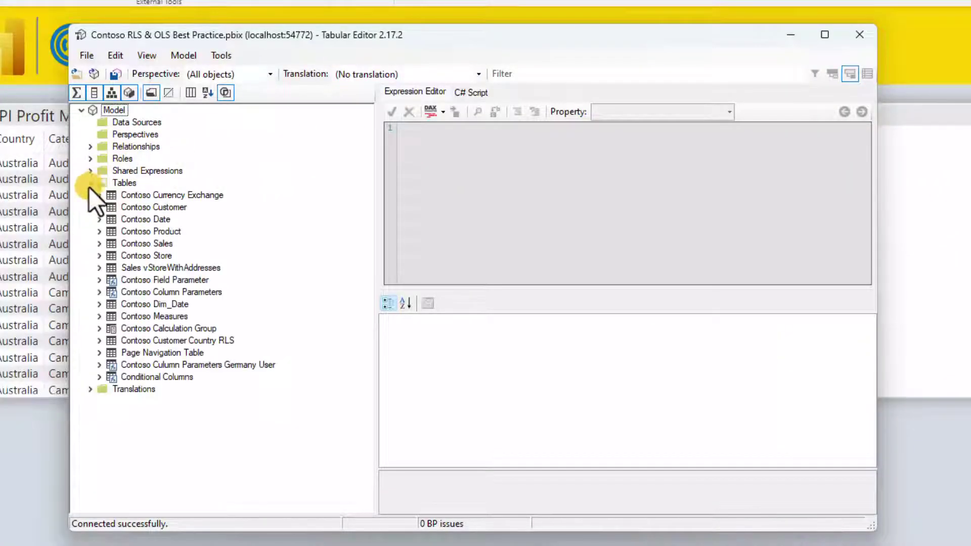
click(99, 232)
click(140, 316)
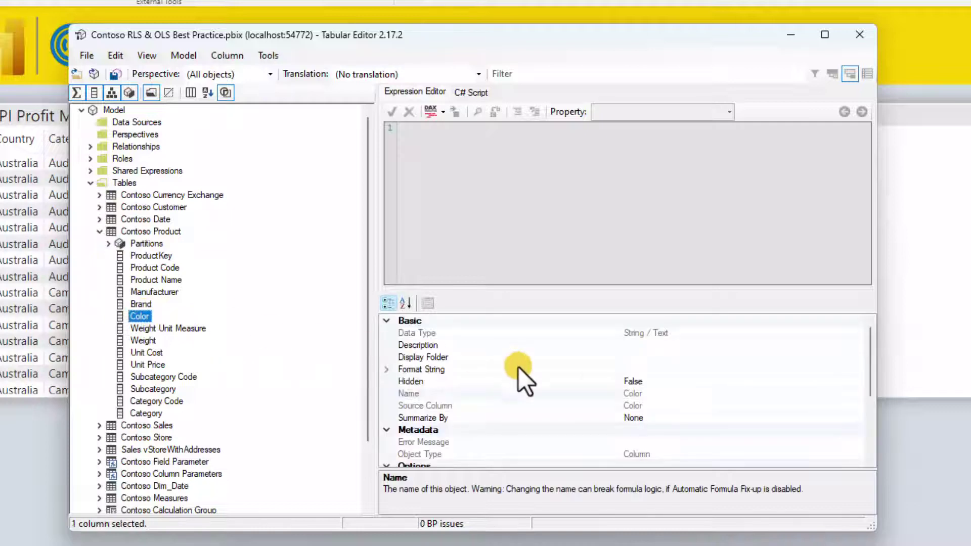
Set the Color column's object level security to None for Germany User, save the model changes and close Tabular Editor
scroll(597, 378, down, 4)
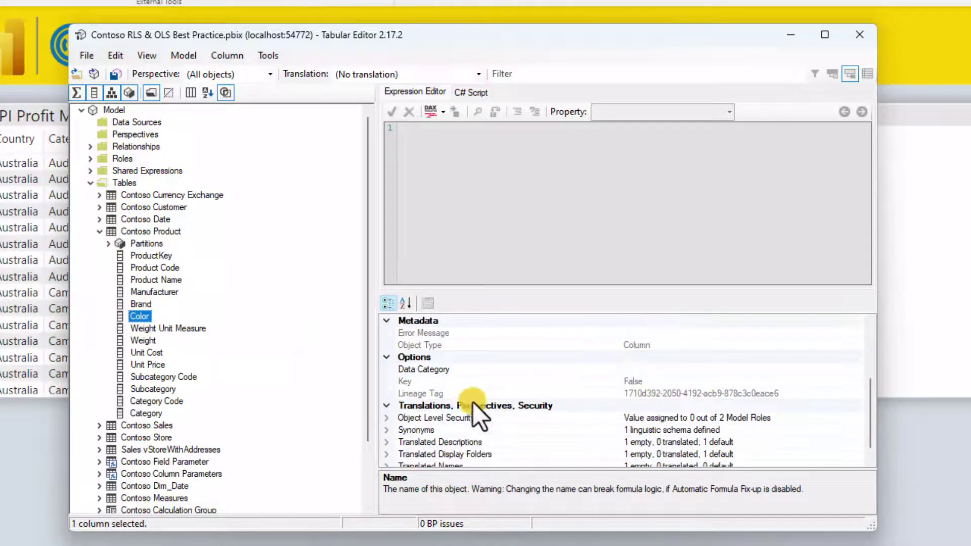
click(388, 417)
scroll(678, 396, down, 1)
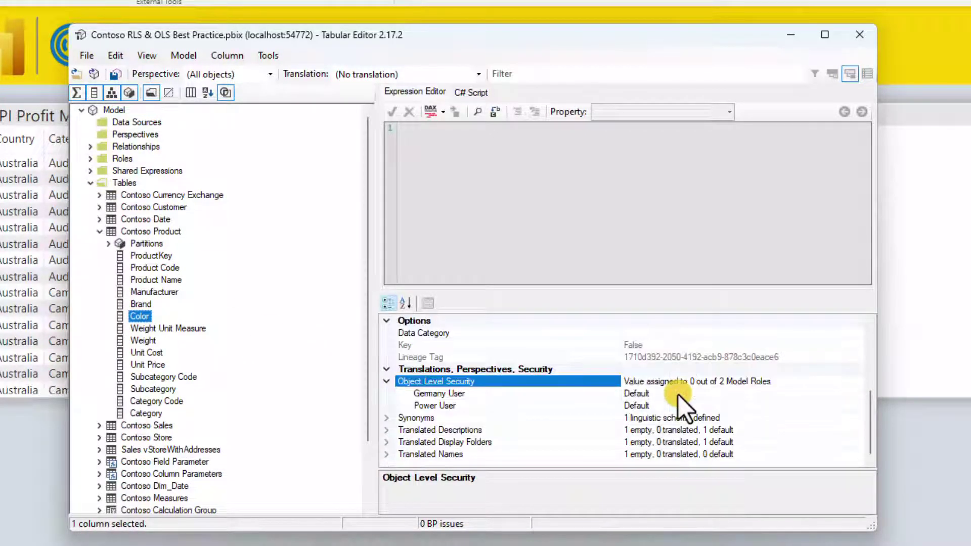
click(678, 394)
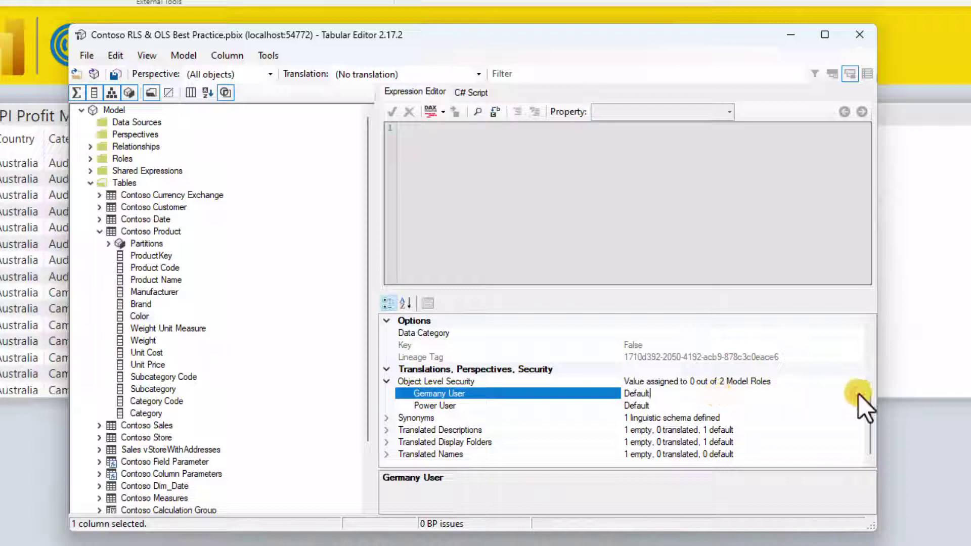
click(856, 394)
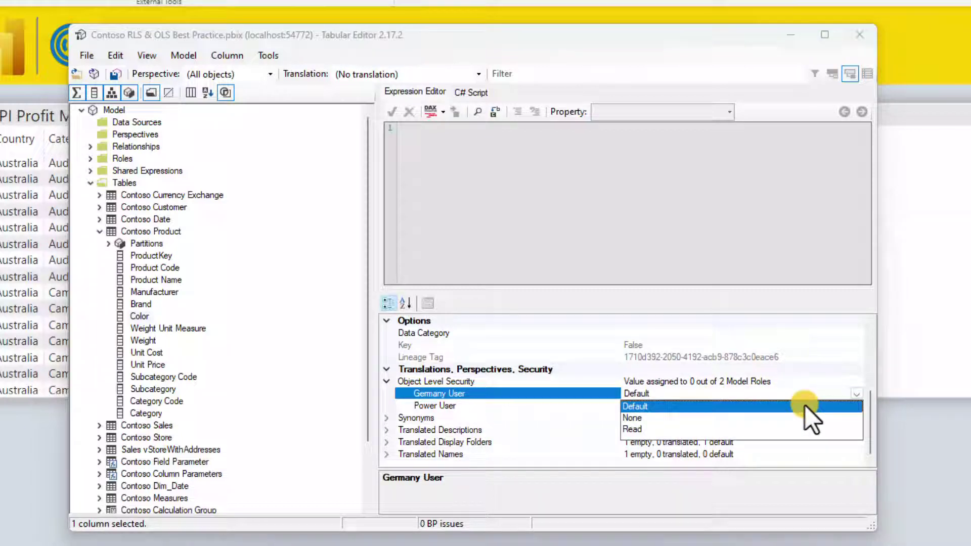
click(729, 419)
click(115, 74)
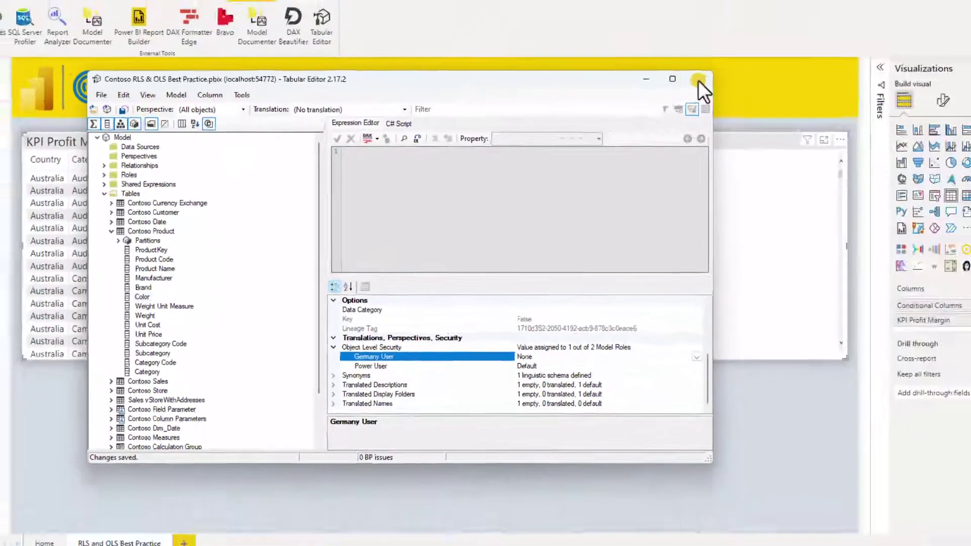
click(698, 80)
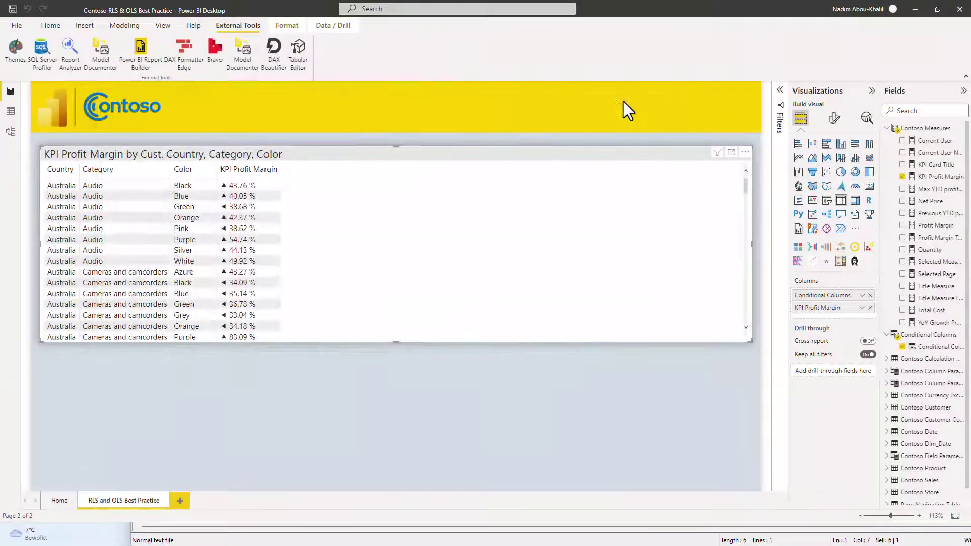
View the report as the Germany User role and check the table's columns and the Contoso Product field list for Color
click(53, 25)
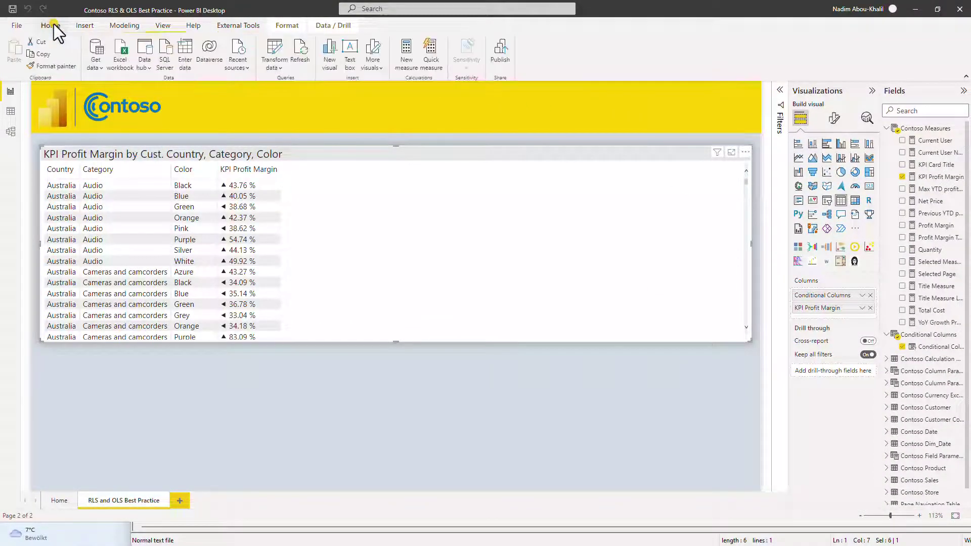
click(117, 26)
click(263, 53)
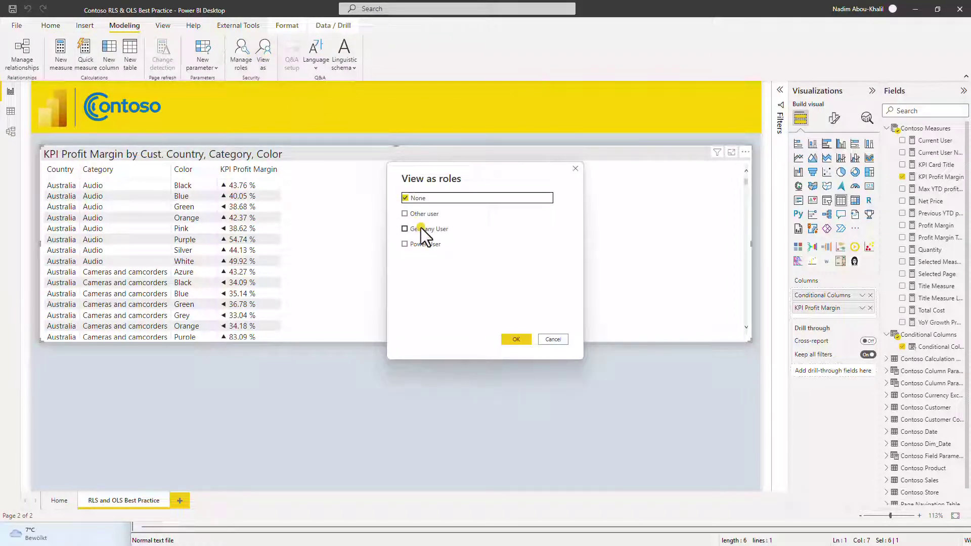
click(427, 229)
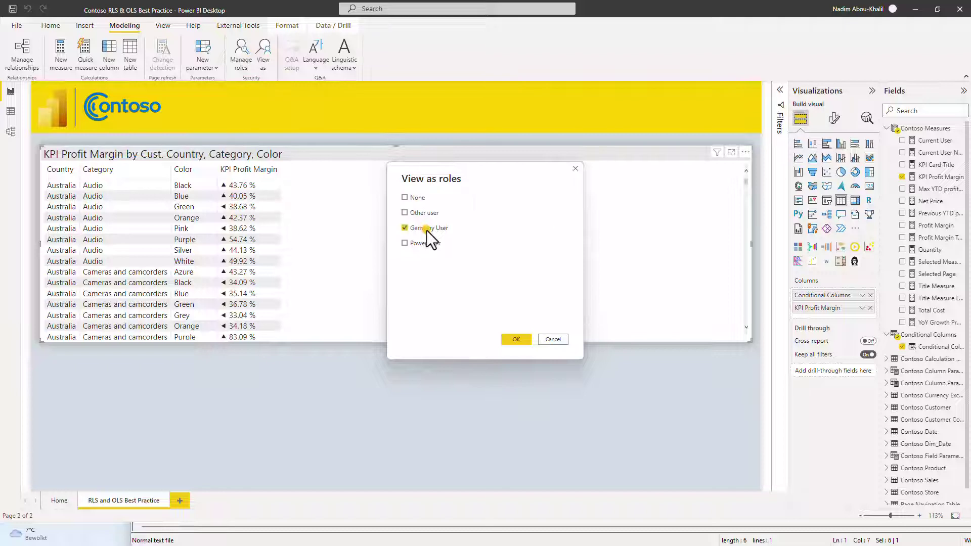
click(516, 339)
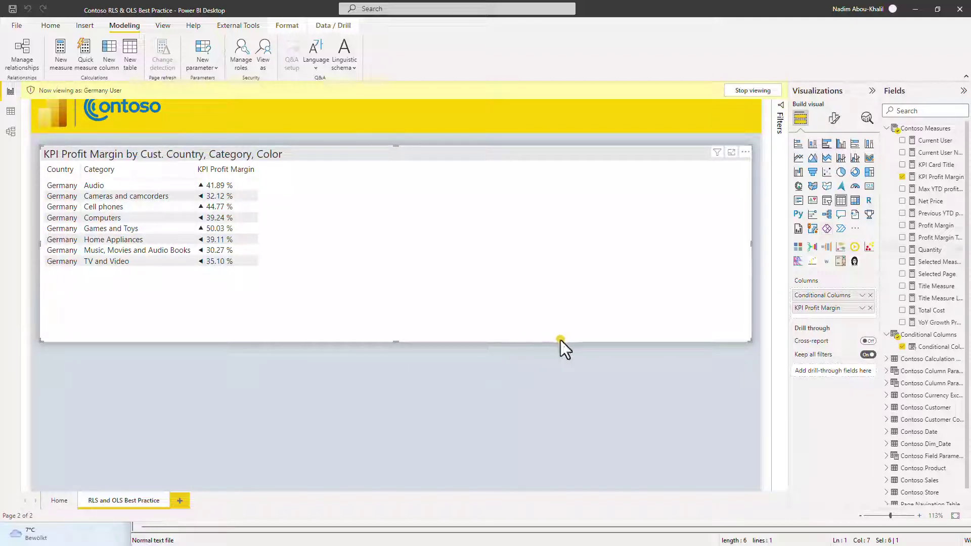
scroll(930, 263, down, 1)
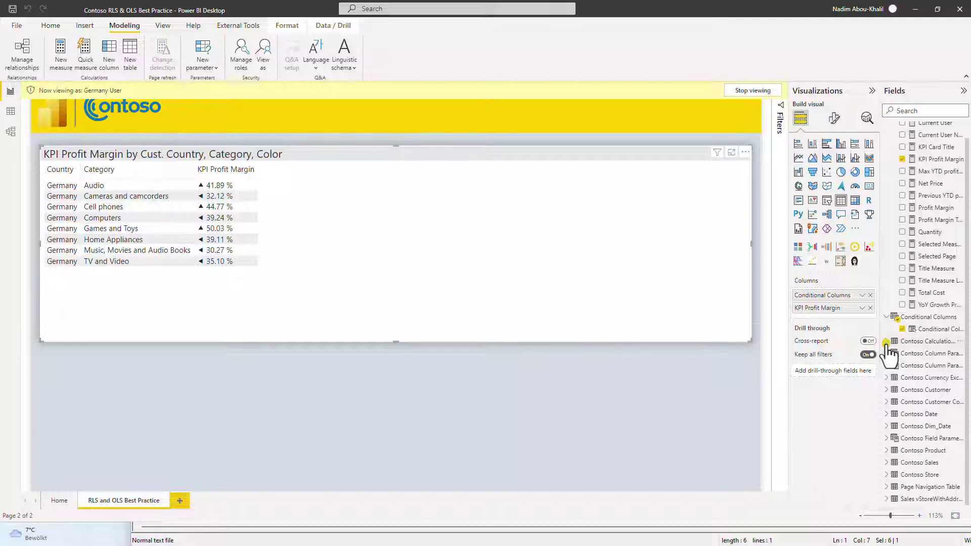
click(886, 451)
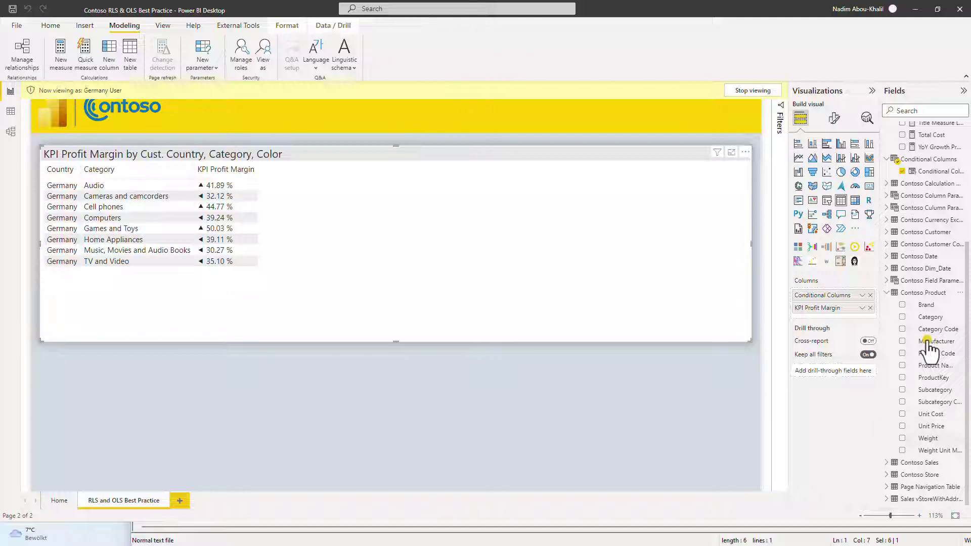
Switch the role preview from Germany User to Power User only
click(268, 50)
click(426, 242)
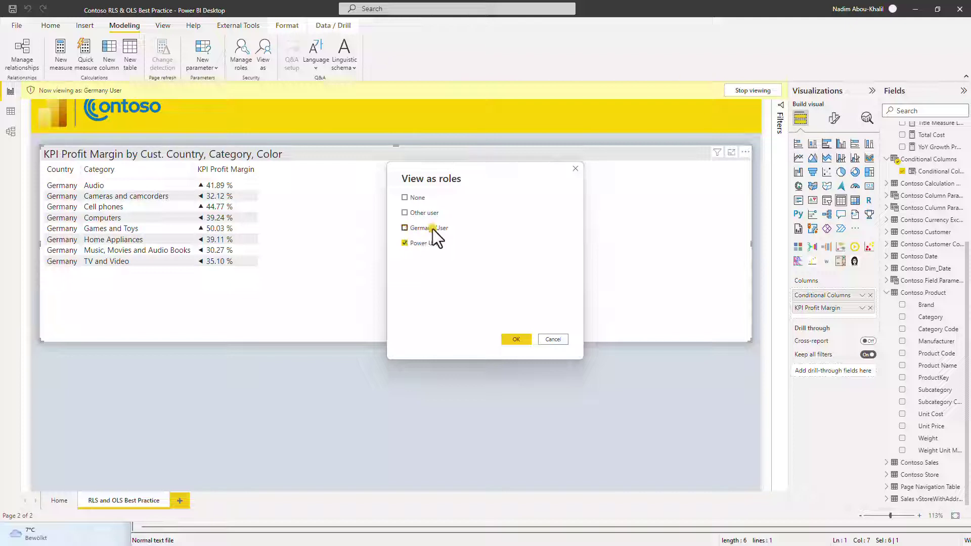
click(516, 339)
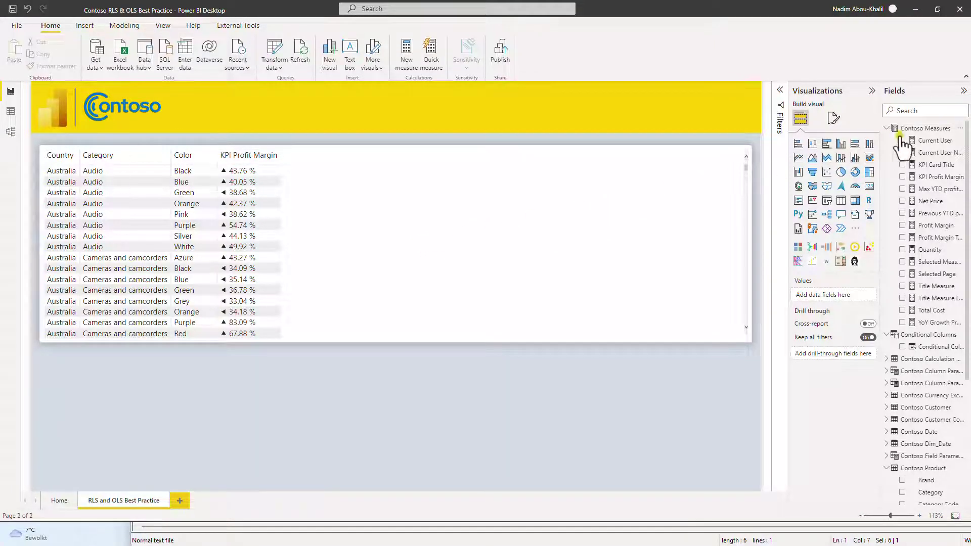
Create a measure named Title Measure Profit Margin in Contoso Measures, starting its expression with the text "KPI Profit Margin by "
click(930, 128)
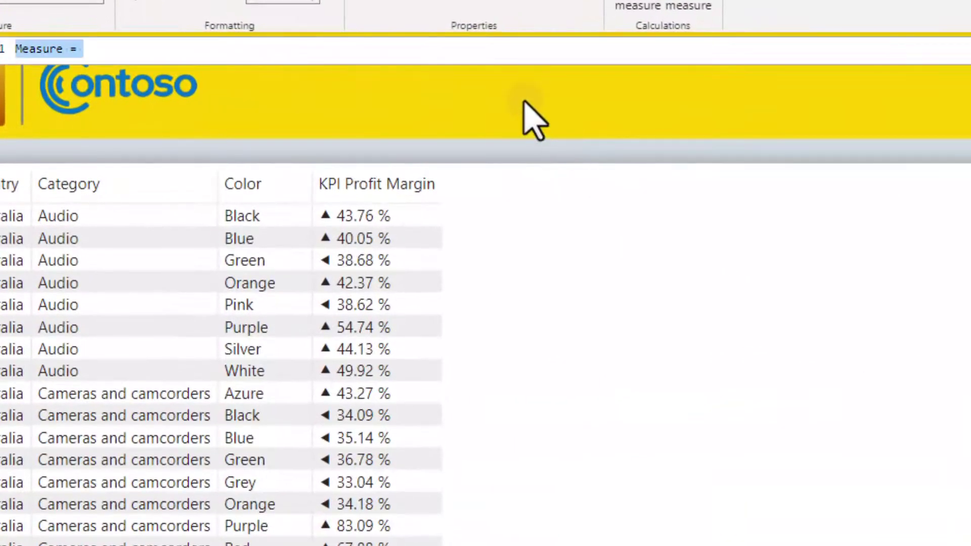
key(BackSpace)
text(Title)
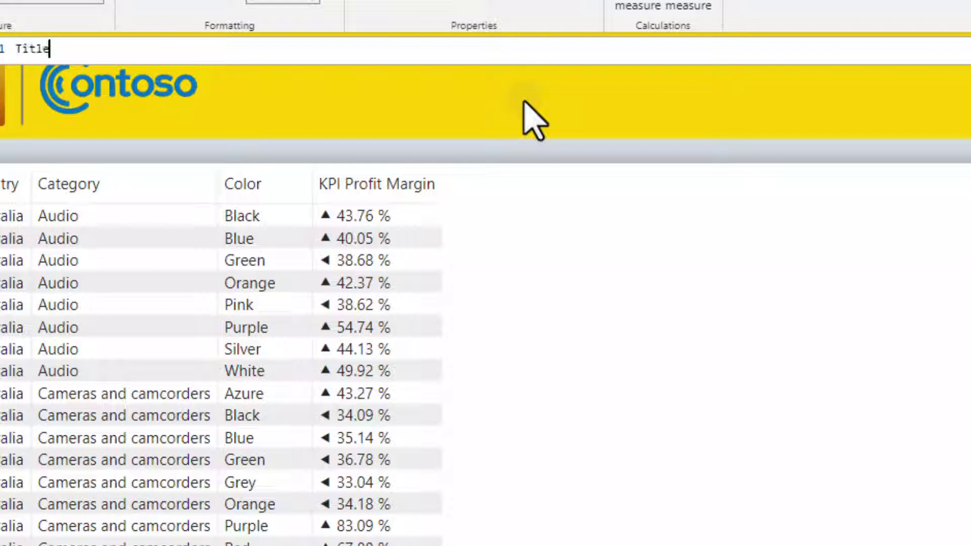
text( Measure P)
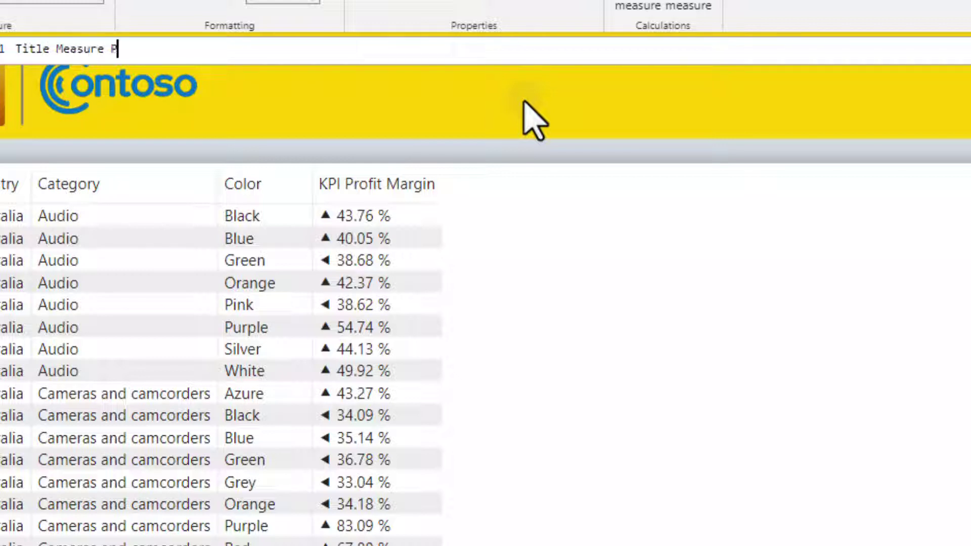
text(rofit Margin)
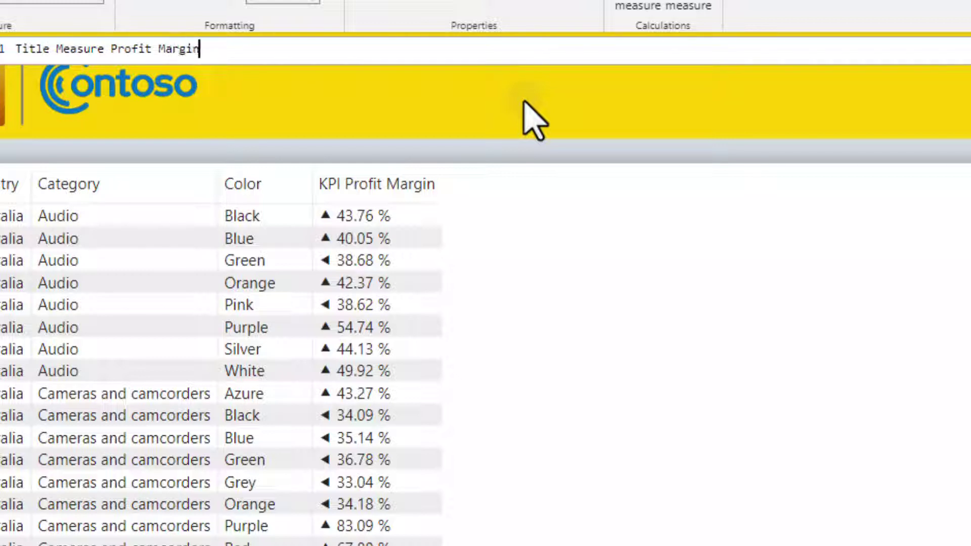
text( = ")
text(KPI Pro)
text(fit Margin)
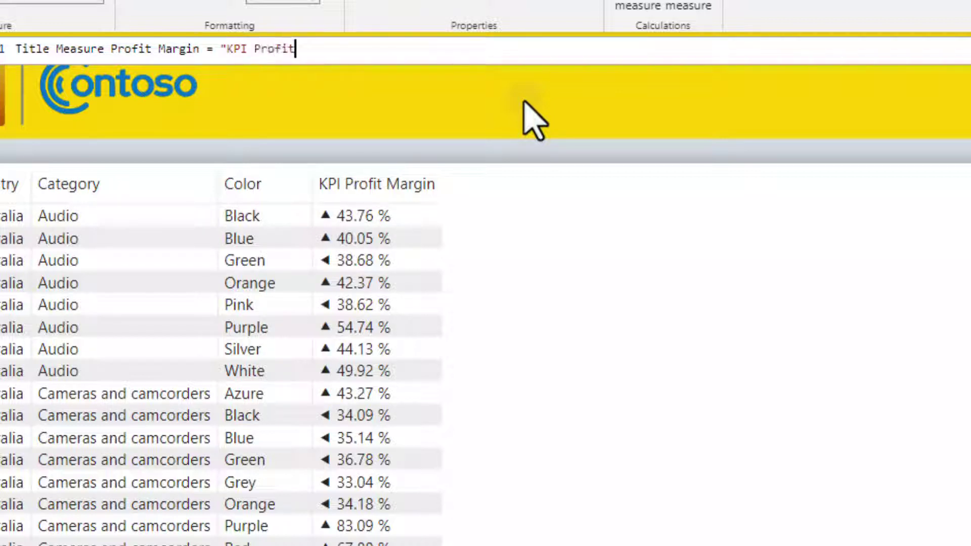
text( by " )
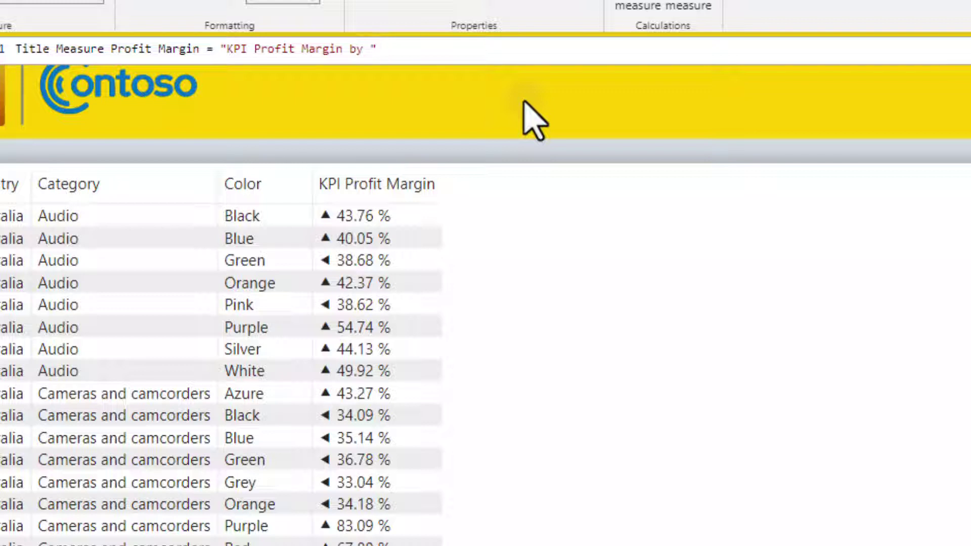
Append & CONCATENATEX('Conditional Columns','Conditional Columns'[Conditional Columns], ", ") to the title measure's expression
text(& Con)
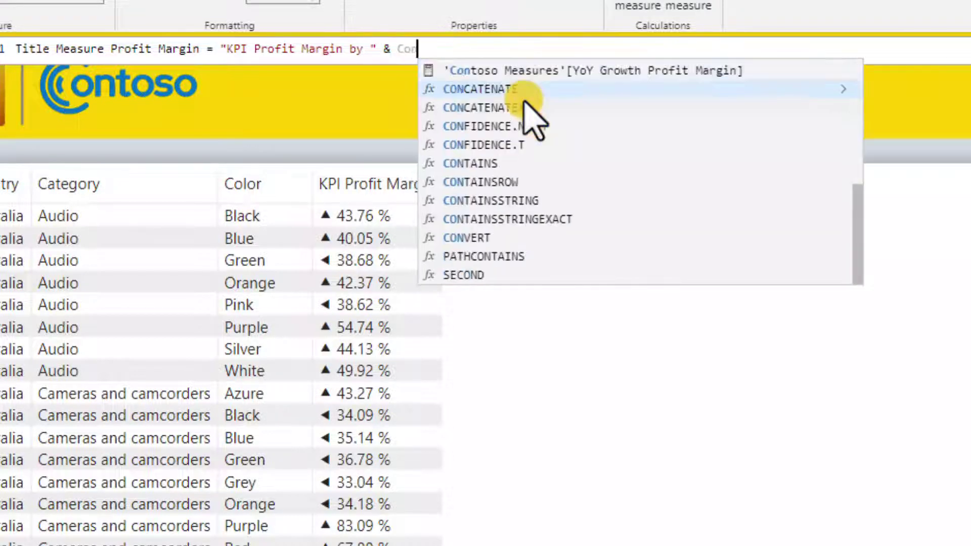
click(524, 108)
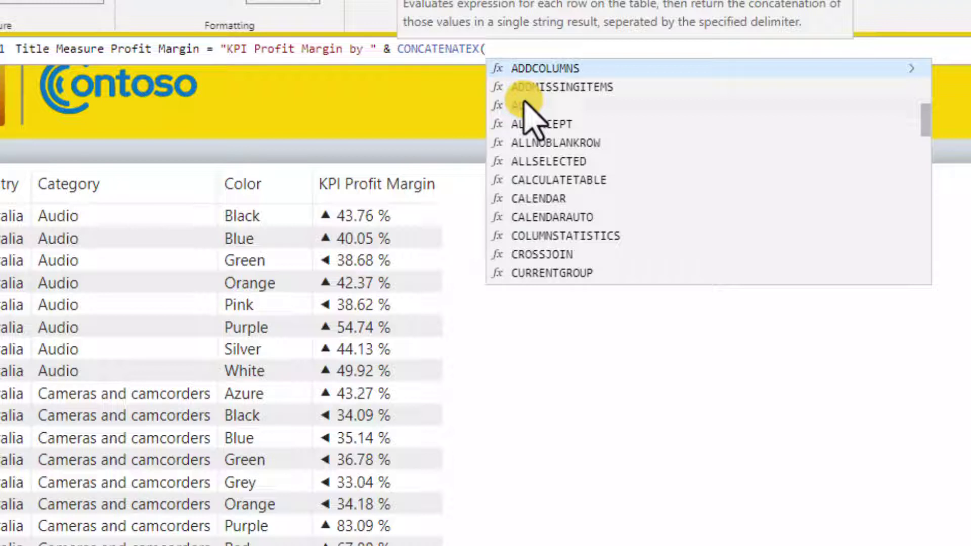
text(colum)
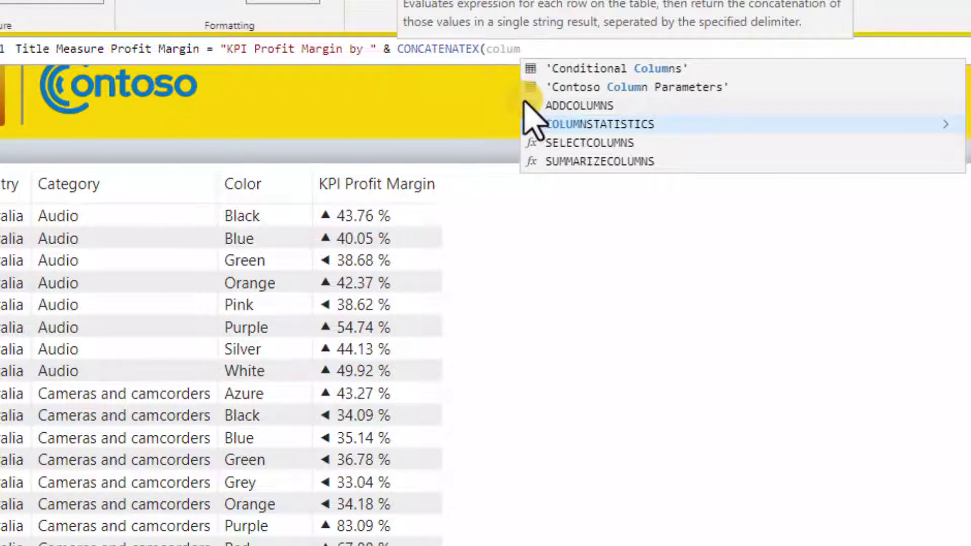
click(660, 67)
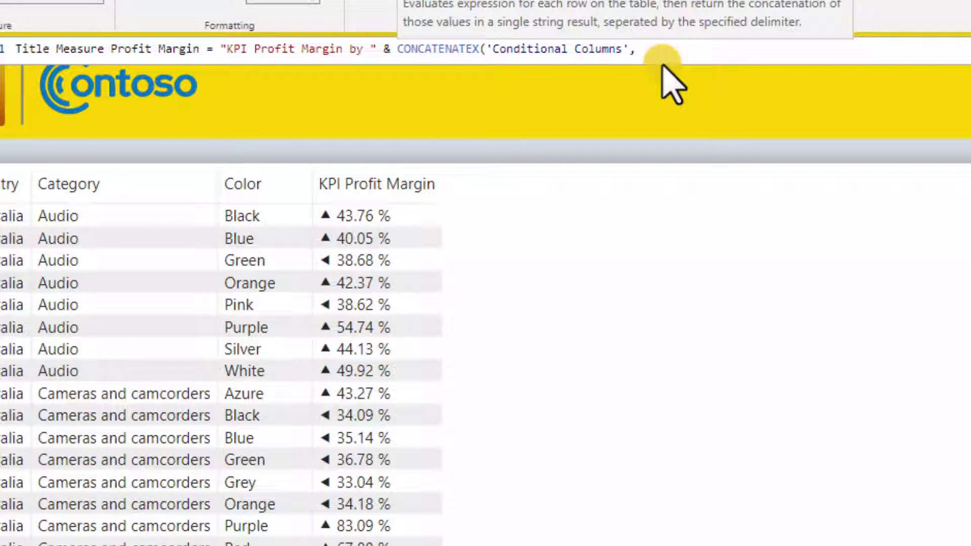
text(,col)
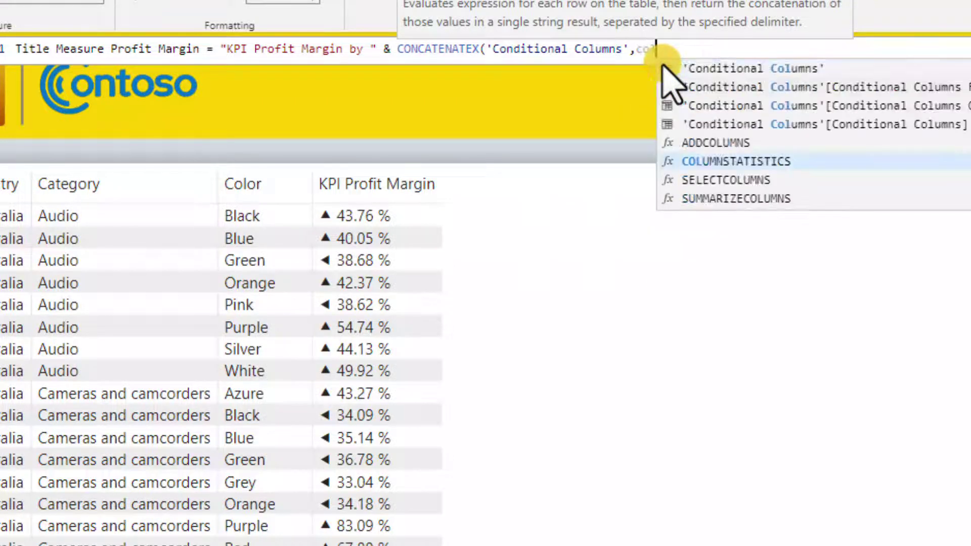
click(816, 124)
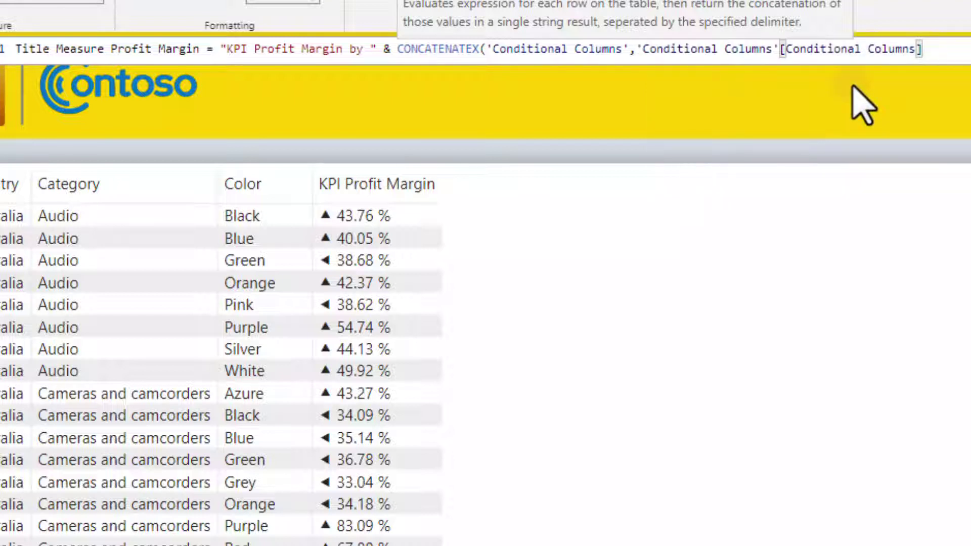
text(, ", ")
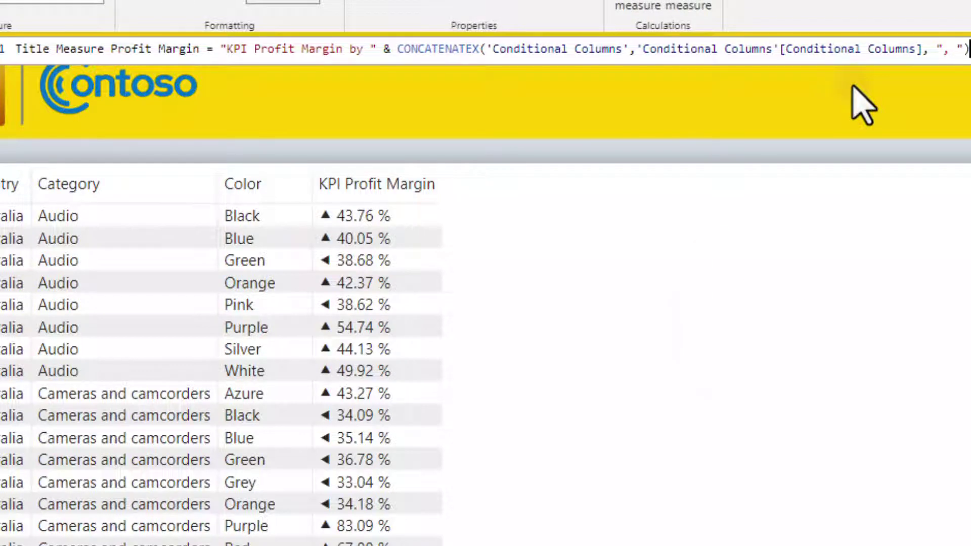
text())
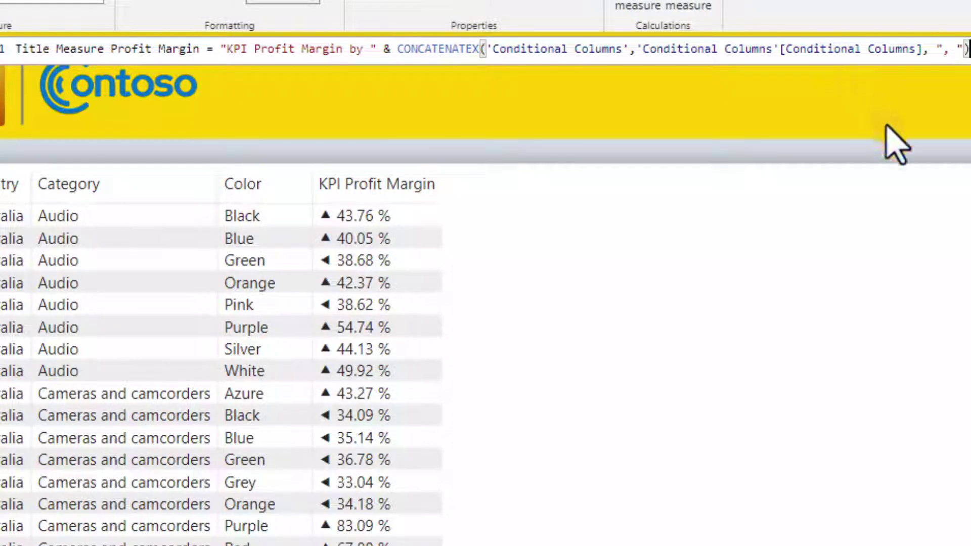
Base the KPI Profit Margin table's title text on the field value of the Title Measure Profit Margin measure from Contoso Measures
click(963, 283)
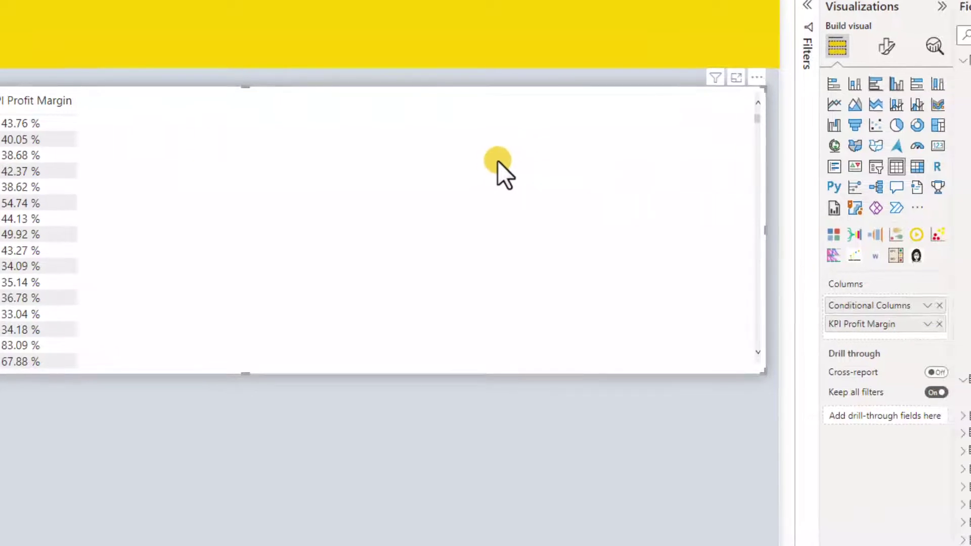
click(885, 47)
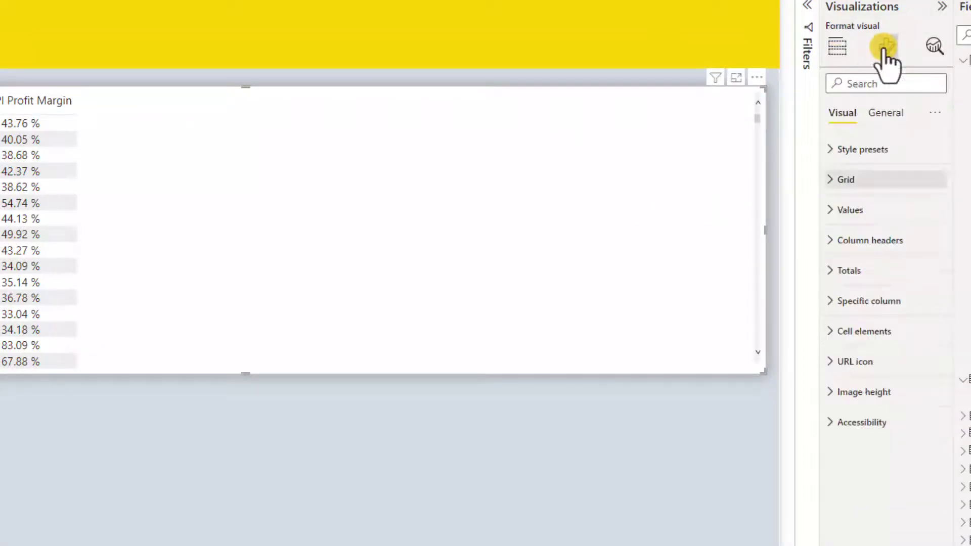
click(879, 117)
click(845, 180)
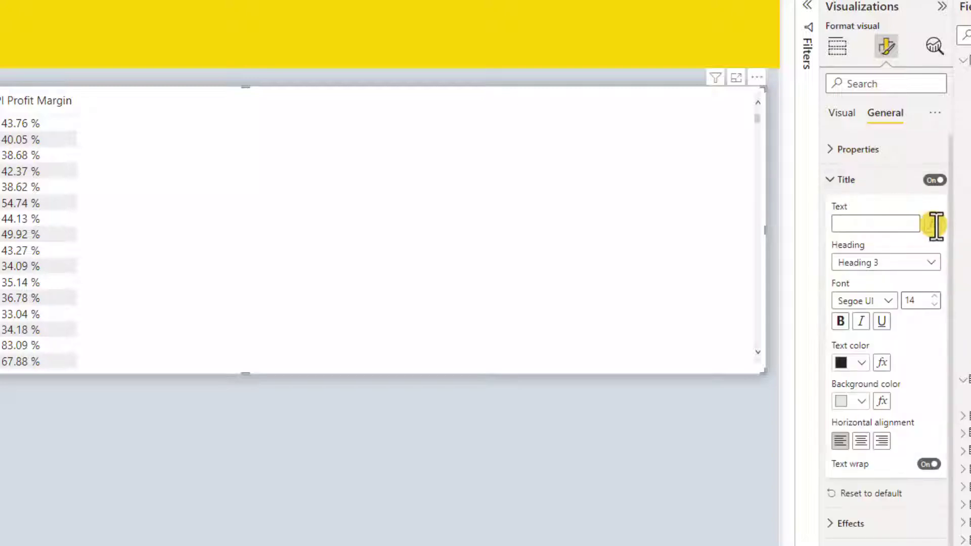
click(932, 223)
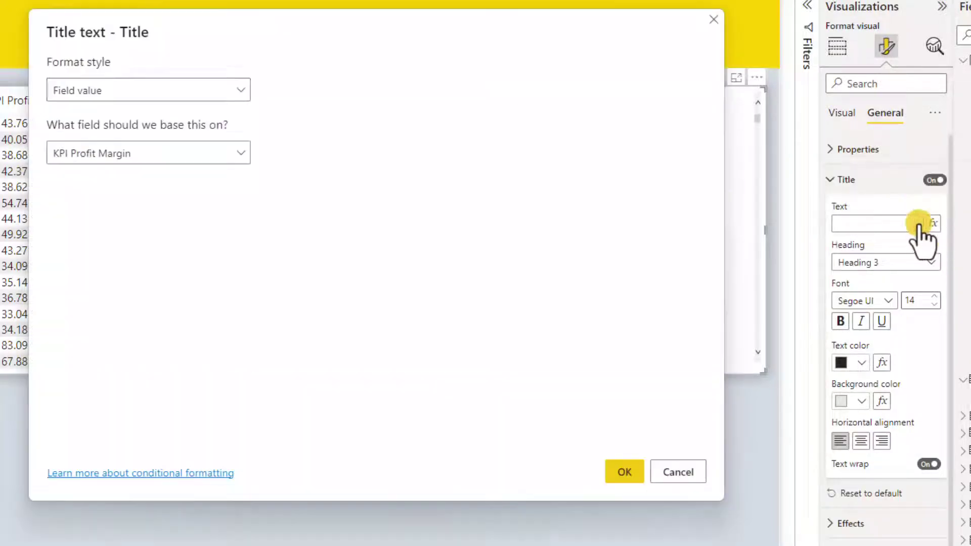
click(143, 156)
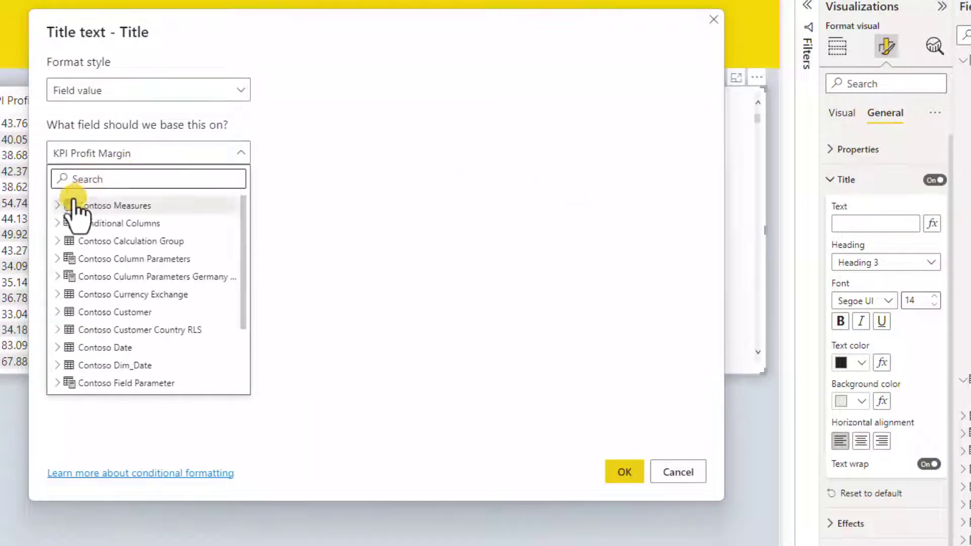
click(57, 206)
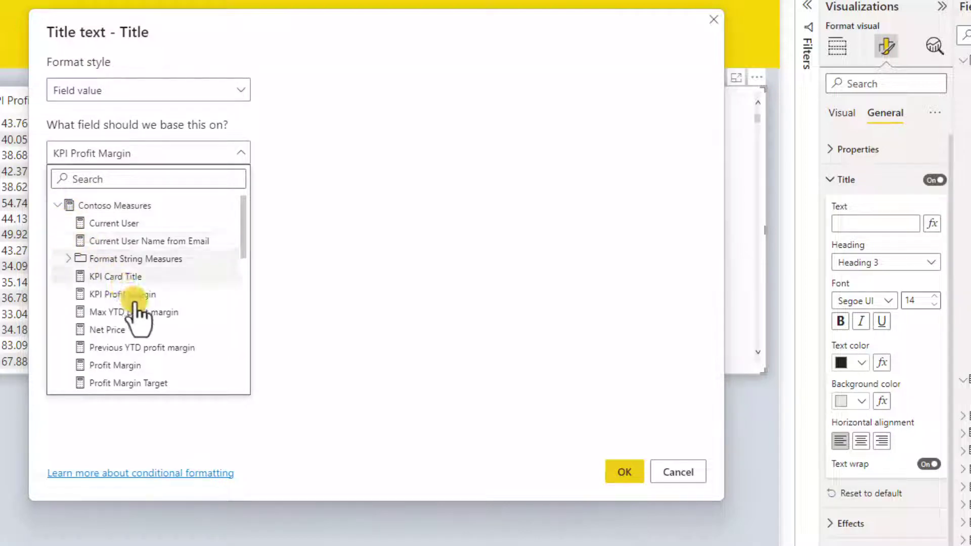
scroll(136, 306, down, 3)
scroll(137, 314, down, 2)
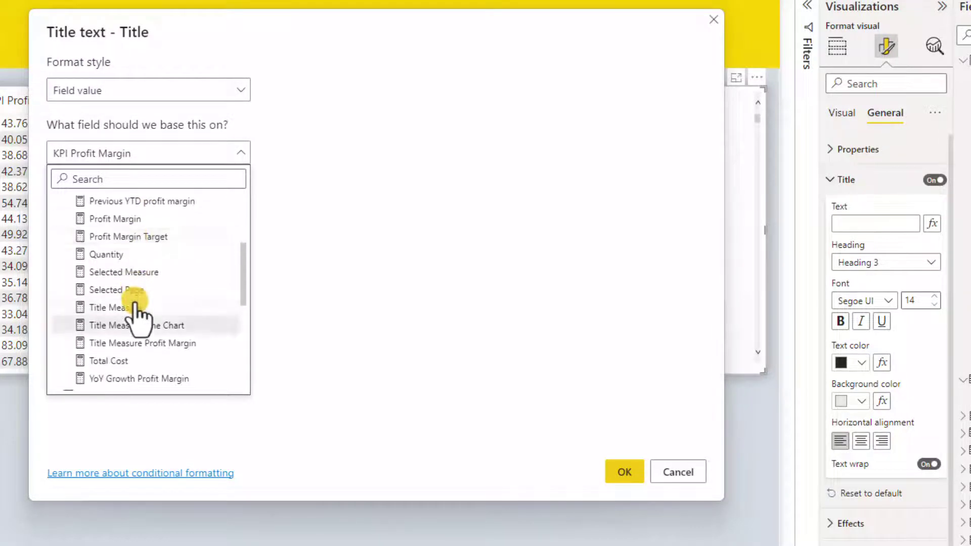
click(143, 344)
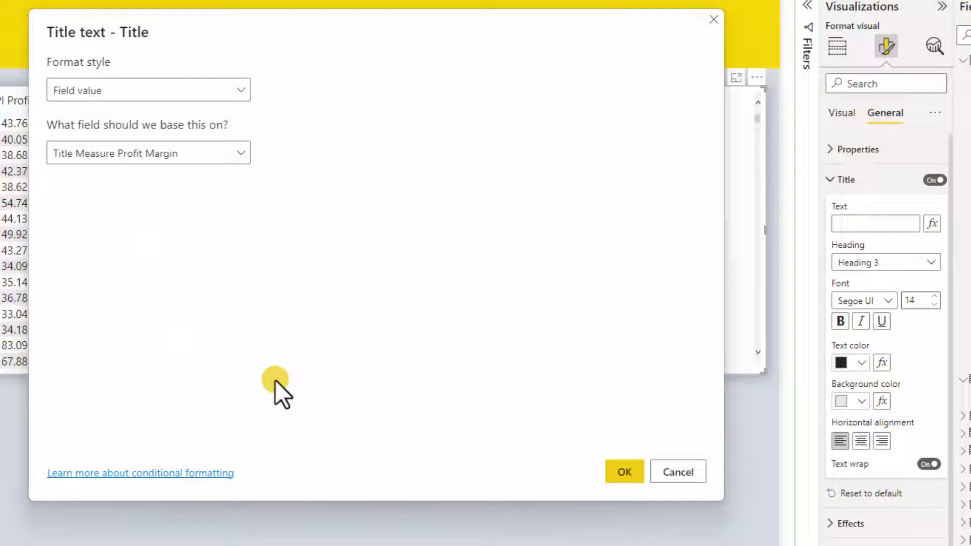
click(623, 478)
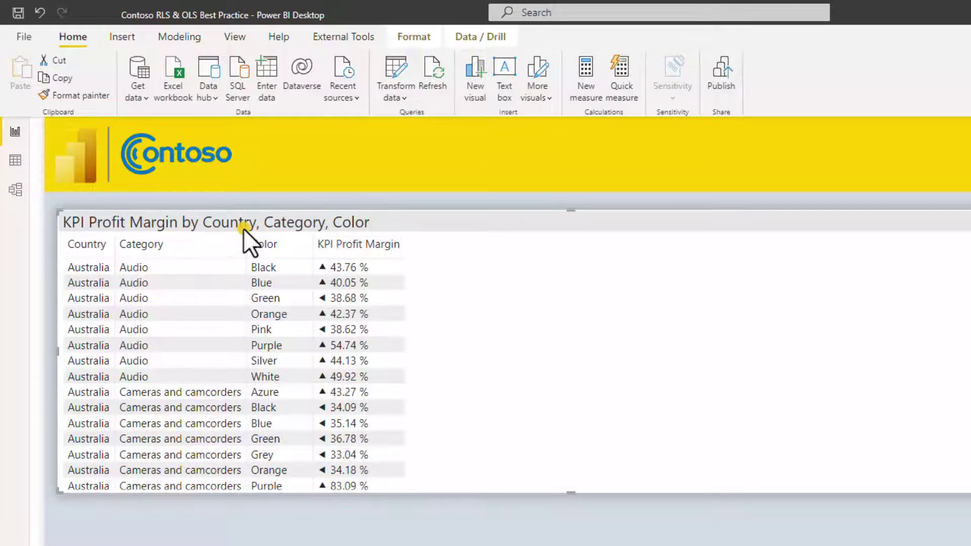
View the report as the Germany User role to check the table's dynamic title
click(183, 42)
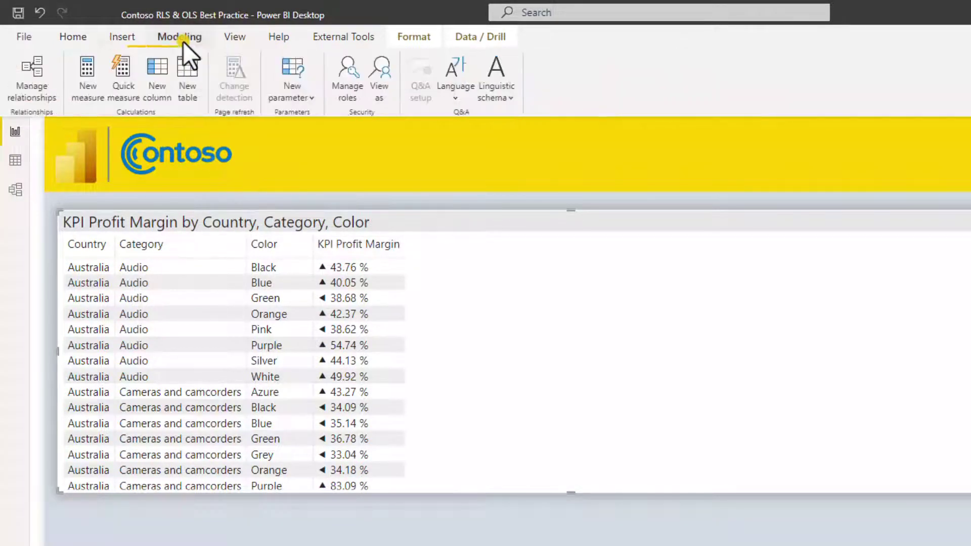
click(379, 77)
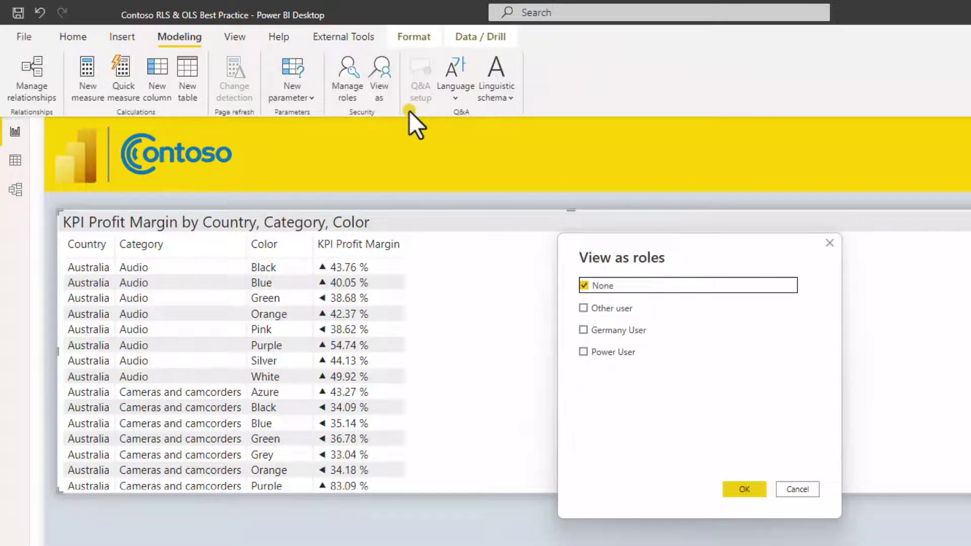
click(603, 329)
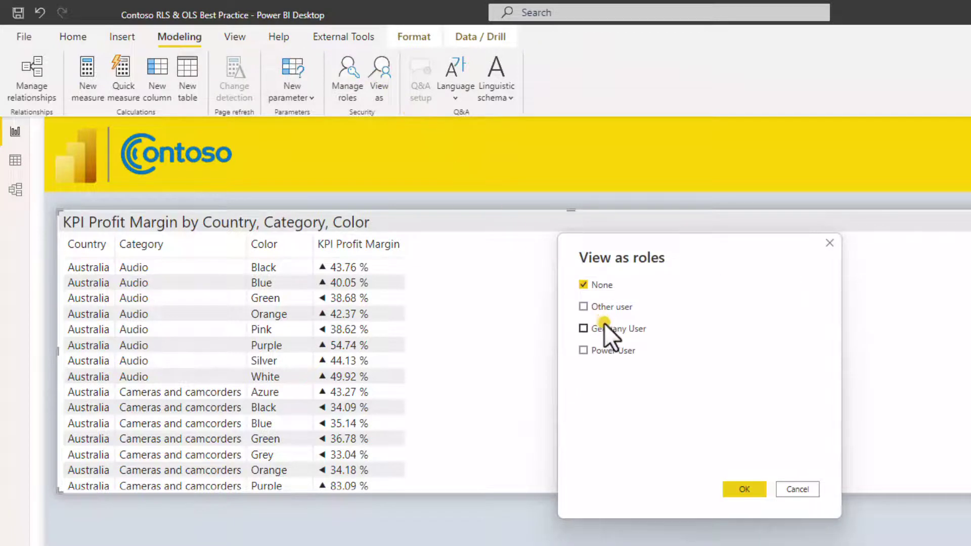
click(745, 489)
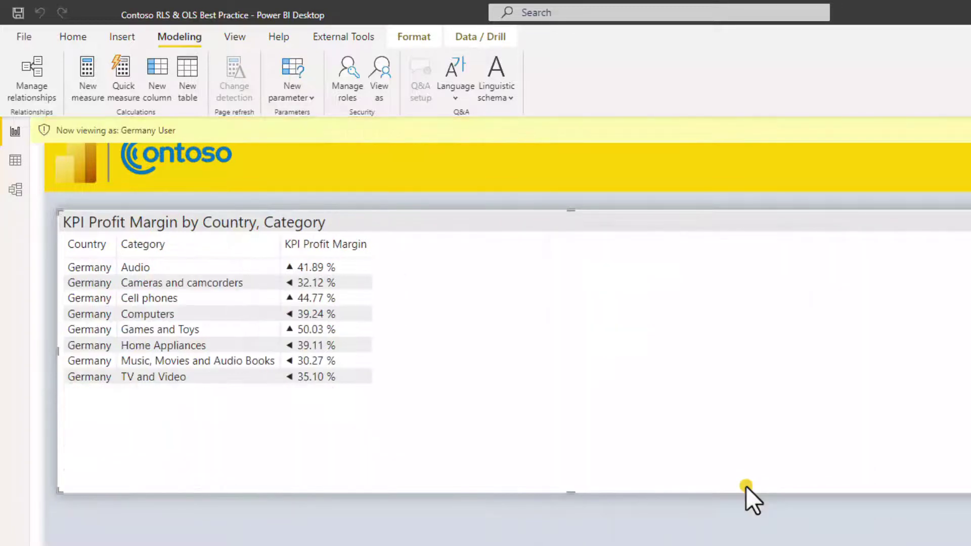